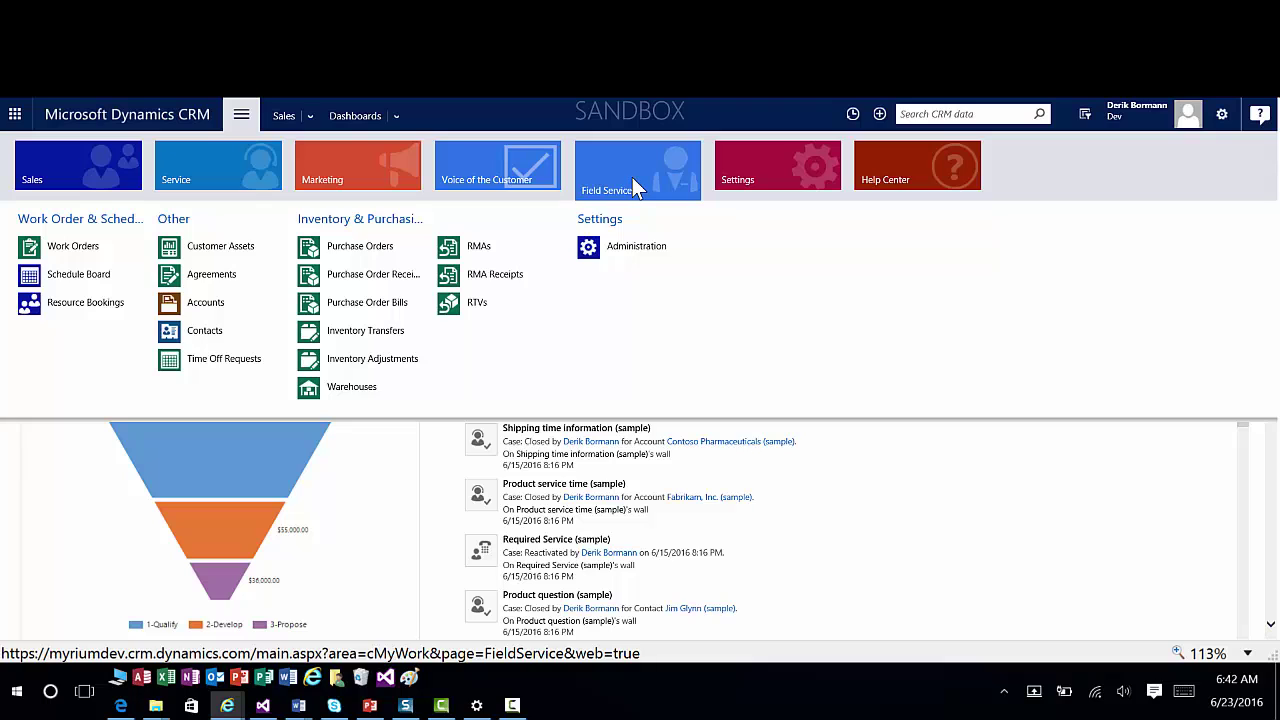
# - Create a new incident type named "Sample Item" from the Field Service administration settings
pyautogui.click(628, 248)
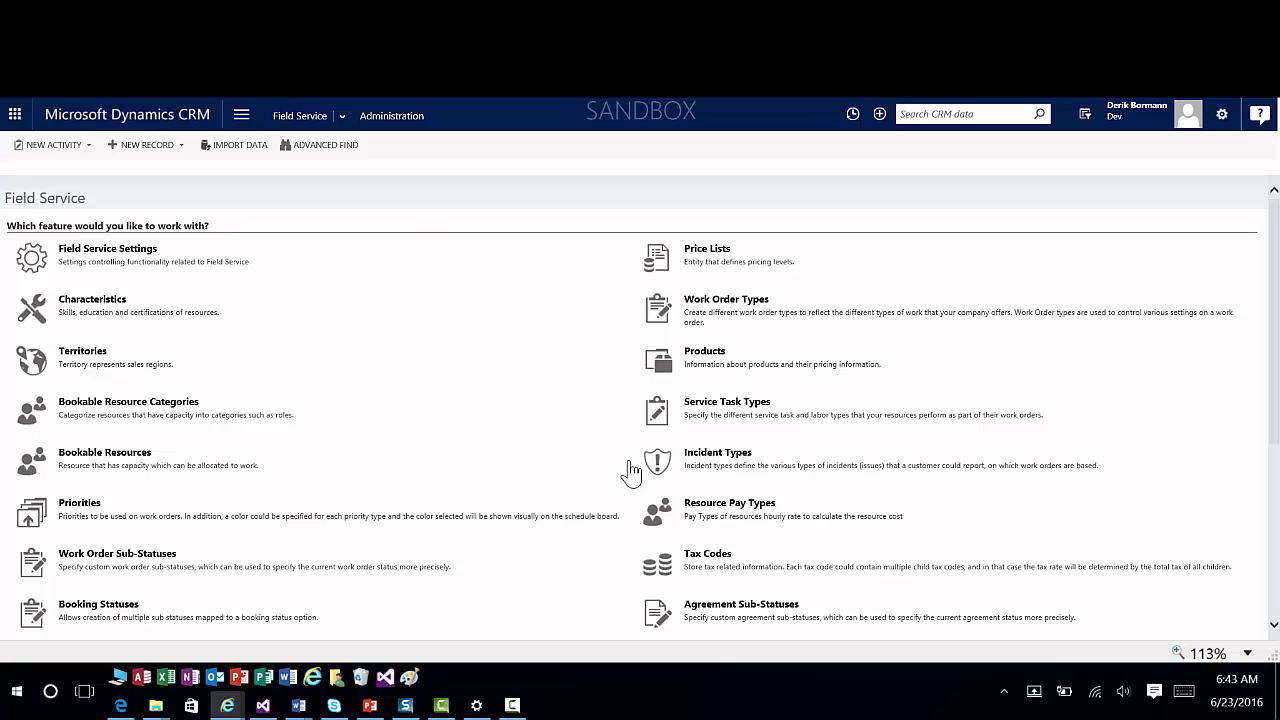
pyautogui.click(727, 460)
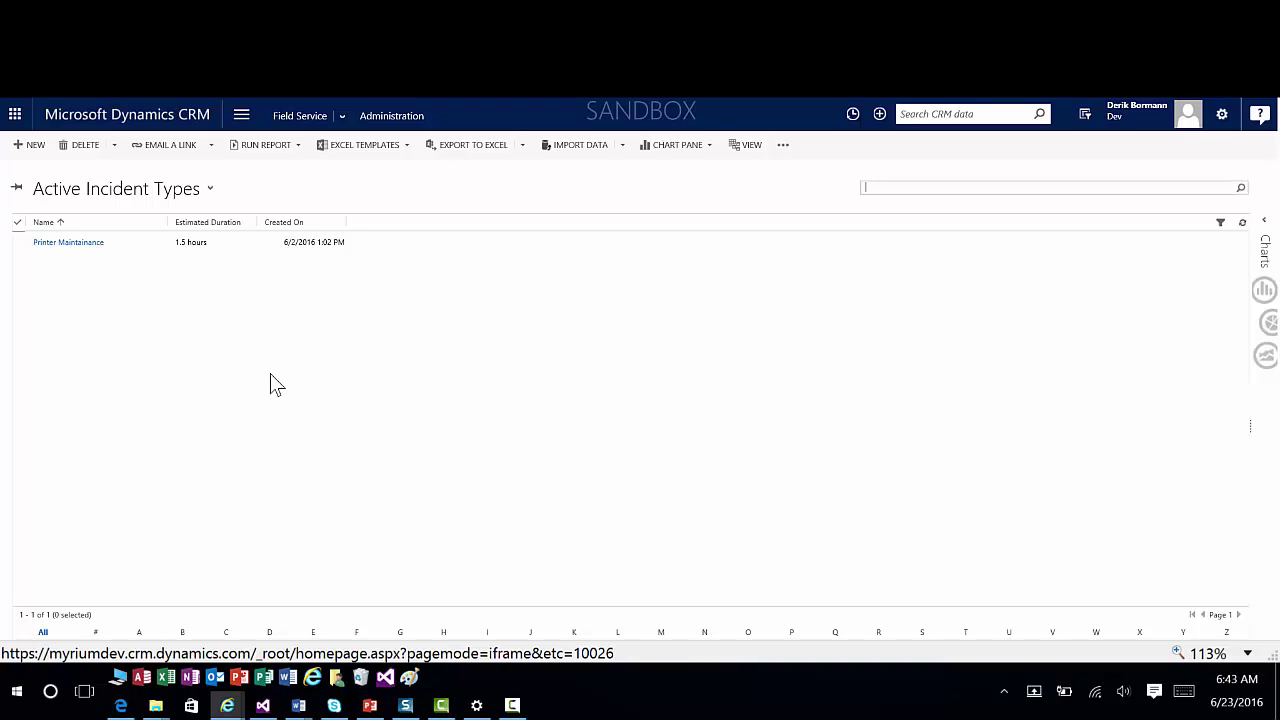
pyautogui.click(27, 150)
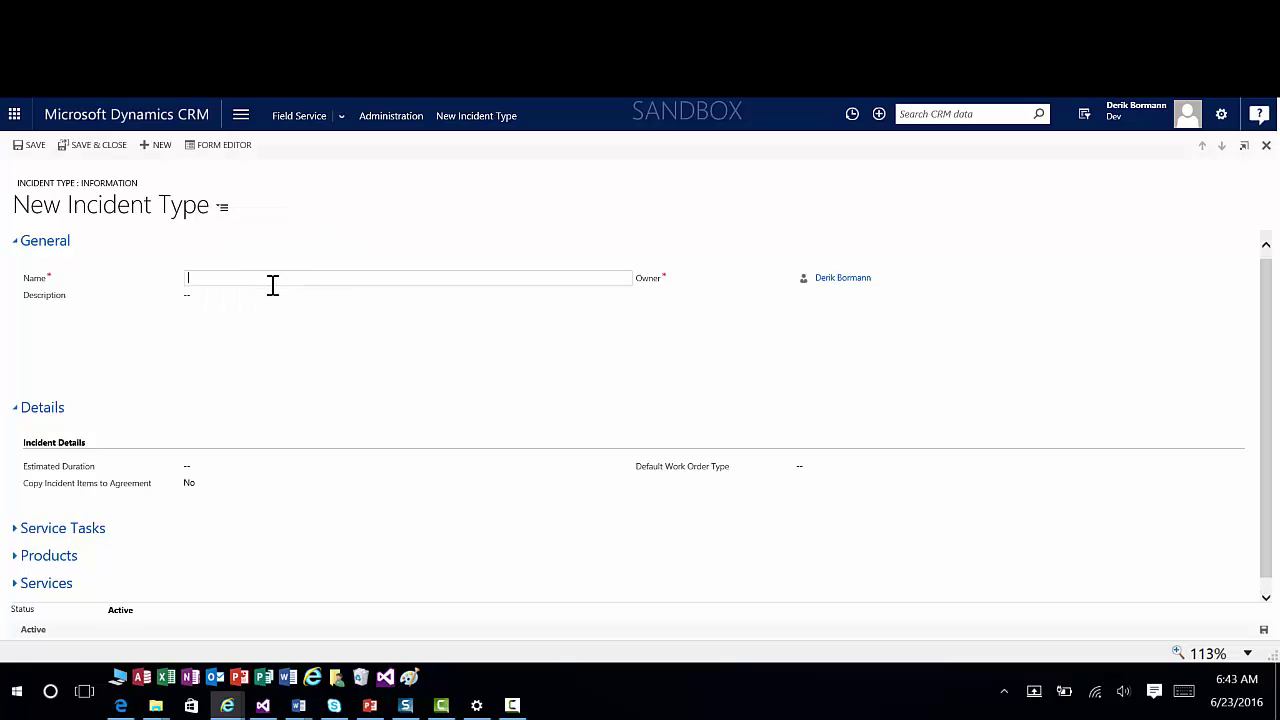
pyautogui.write('Sample Item')
pyautogui.press('Tab')
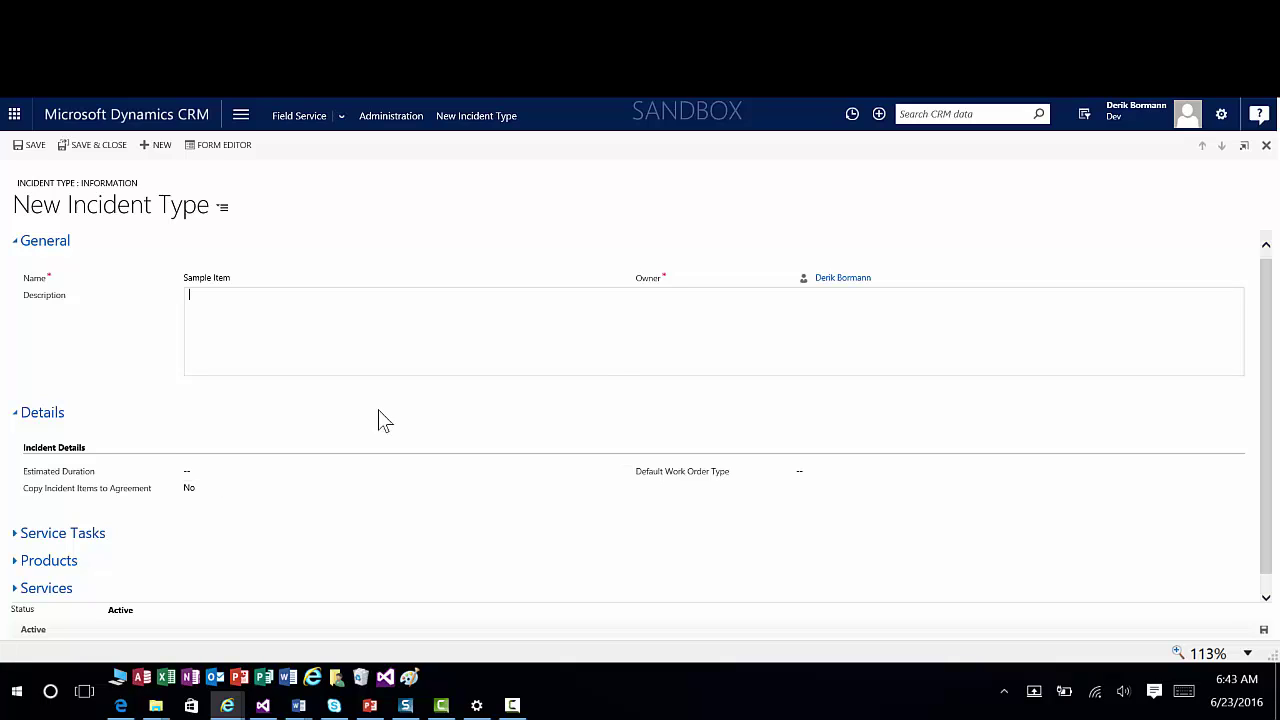
# - Set the default work order type of the Sample Item incident type to Break Fix and save the record
pyautogui.click(802, 475)
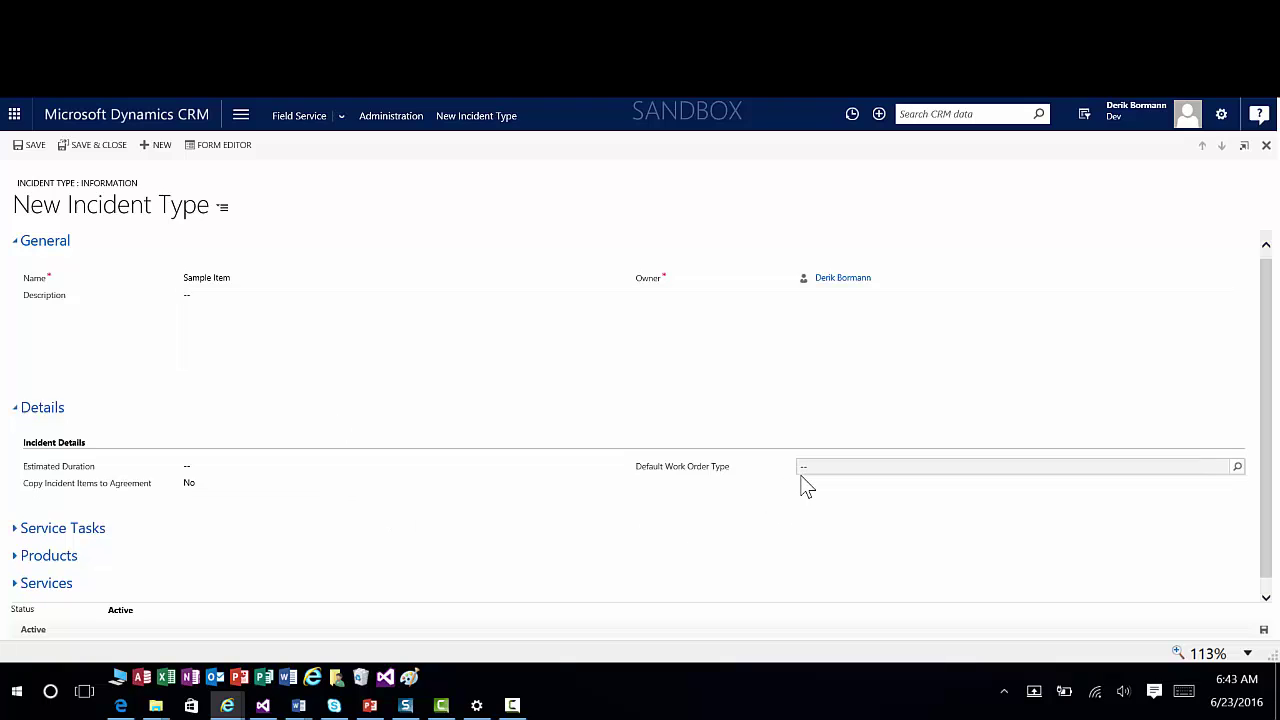
pyautogui.click(857, 476)
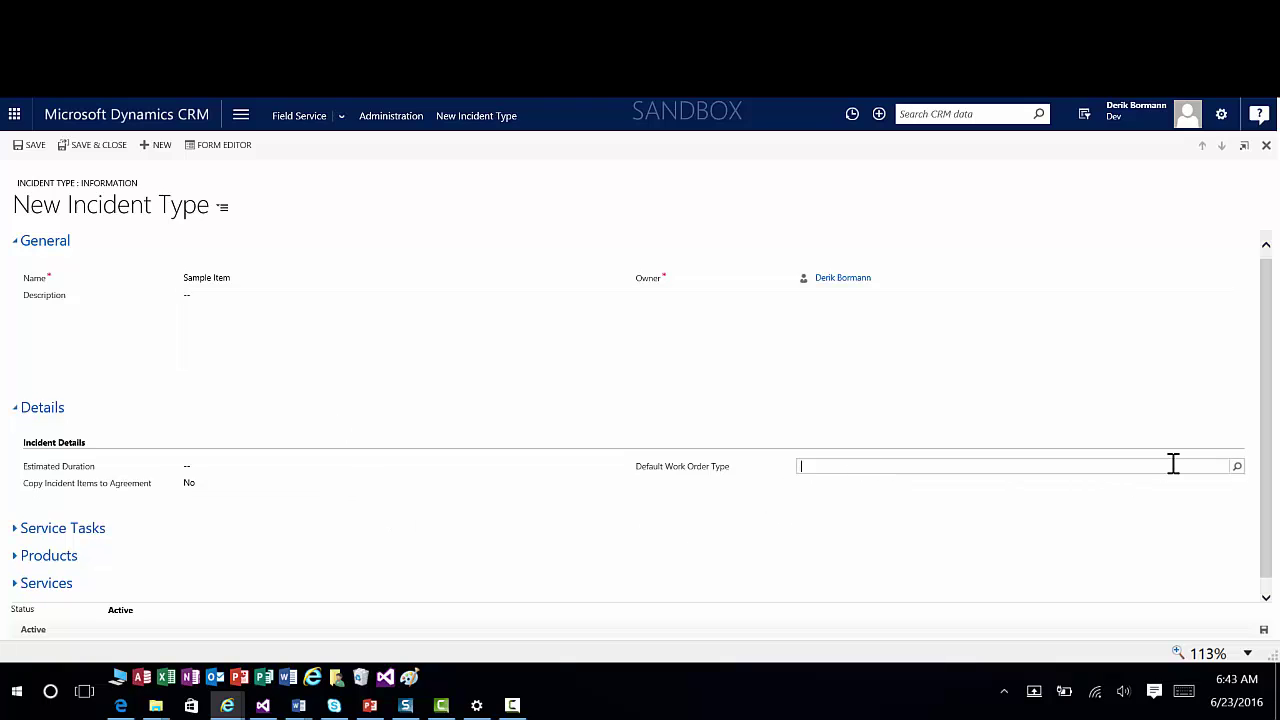
pyautogui.click(1236, 470)
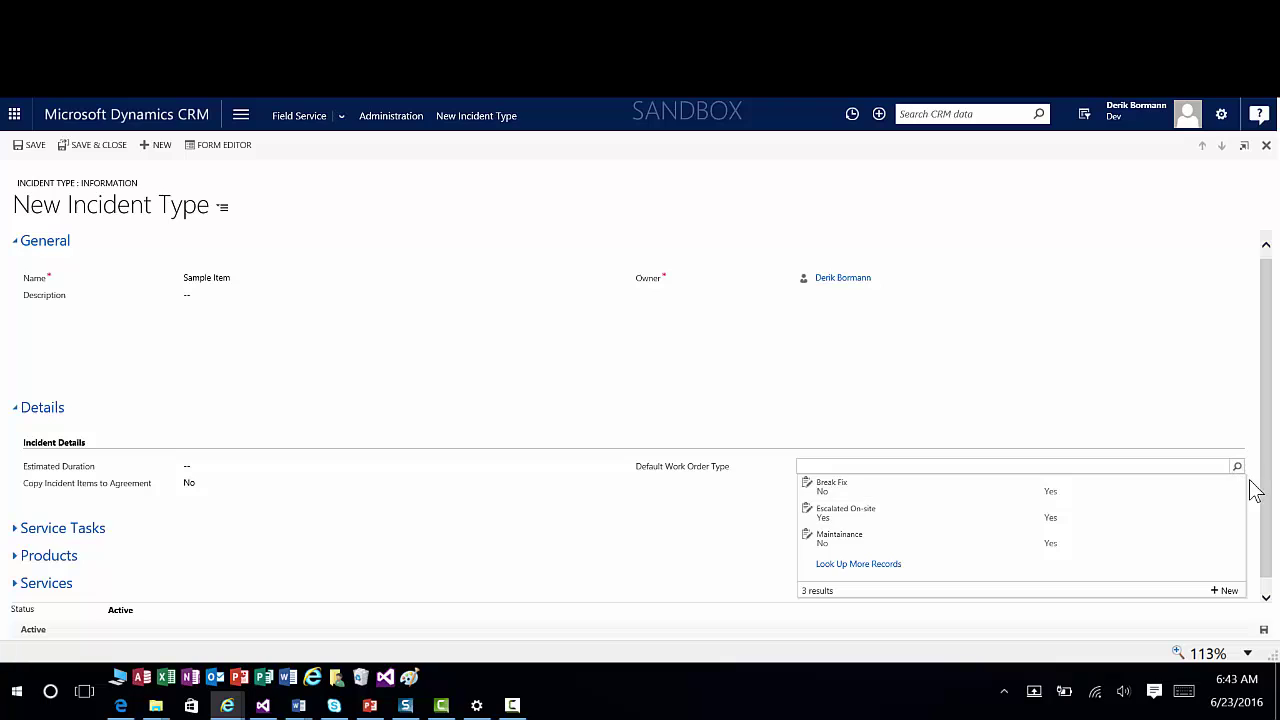
pyautogui.click(903, 490)
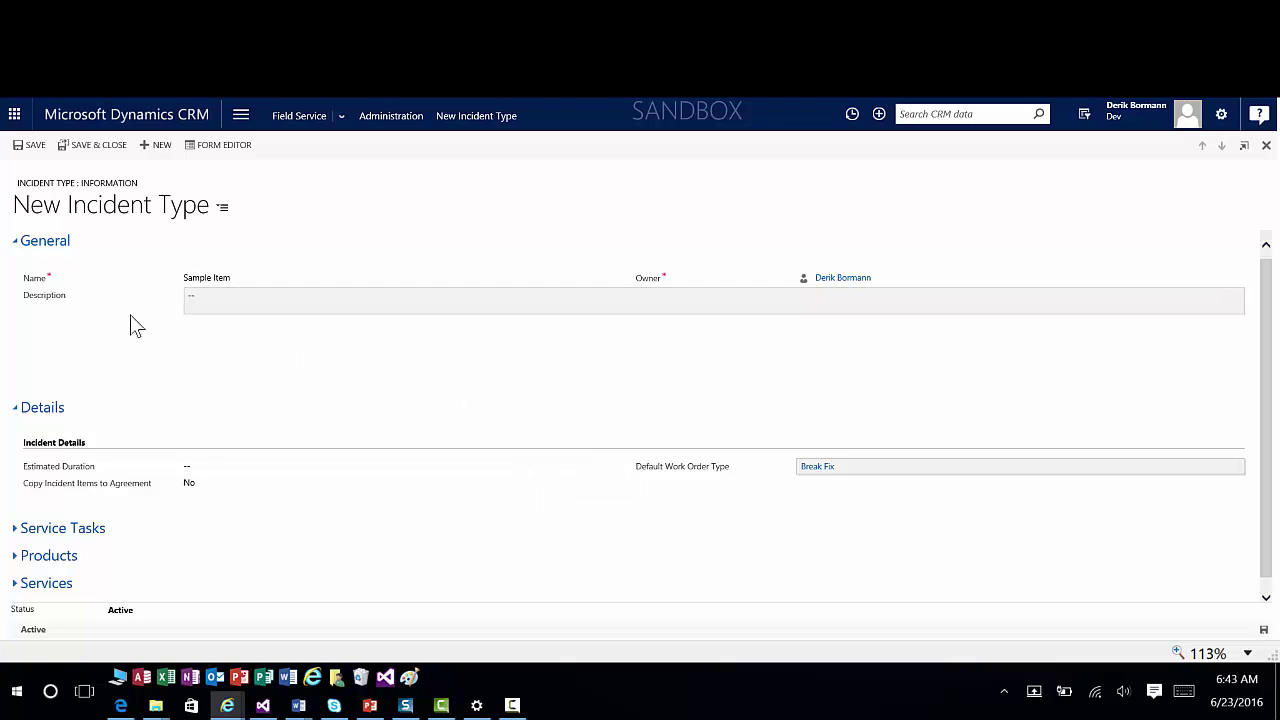
pyautogui.click(37, 145)
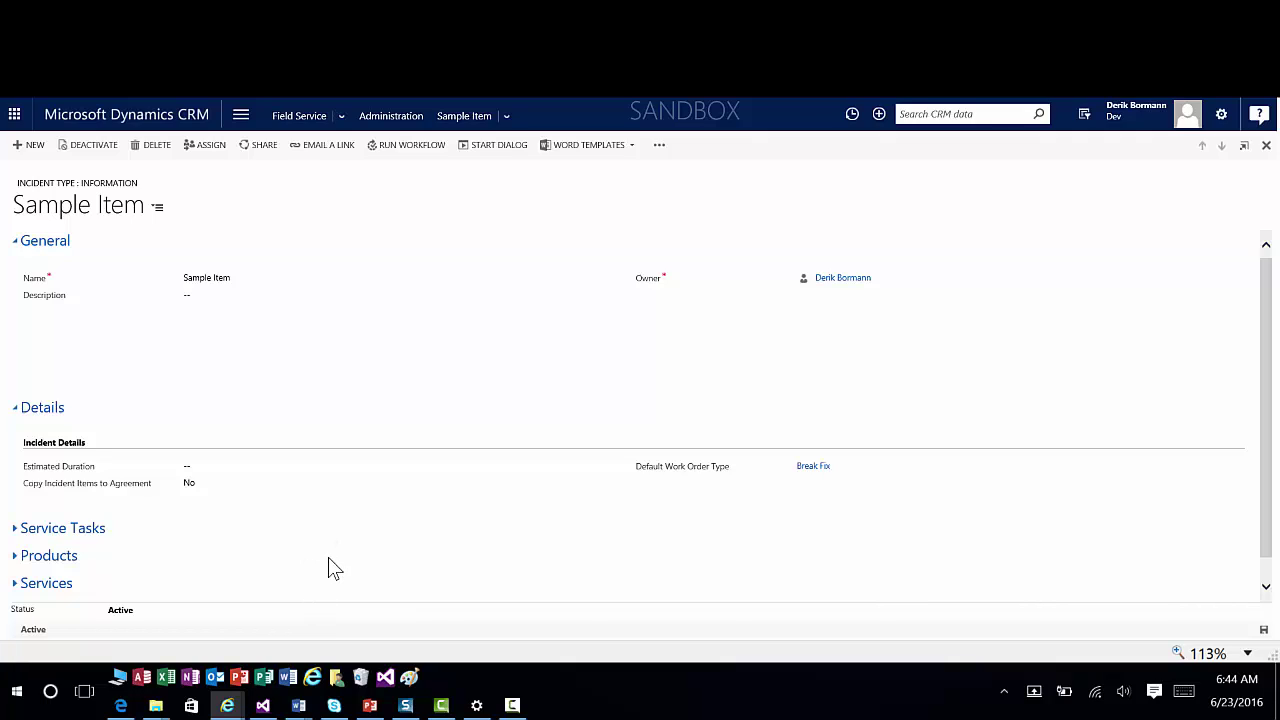
# - Start a new service task for the Sample Item incident type and look up the task type "Check the Compressor"
pyautogui.click(16, 531)
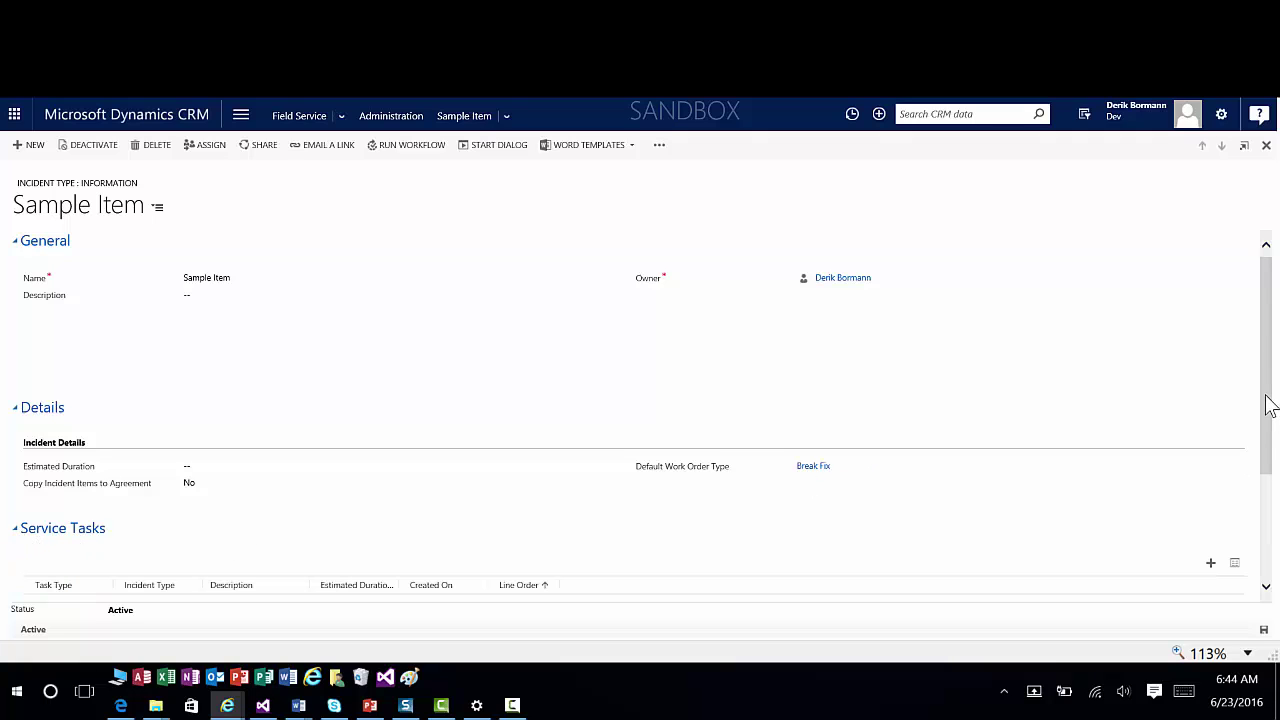
pyautogui.moveTo(1266, 400); pyautogui.dragTo(1271, 520)
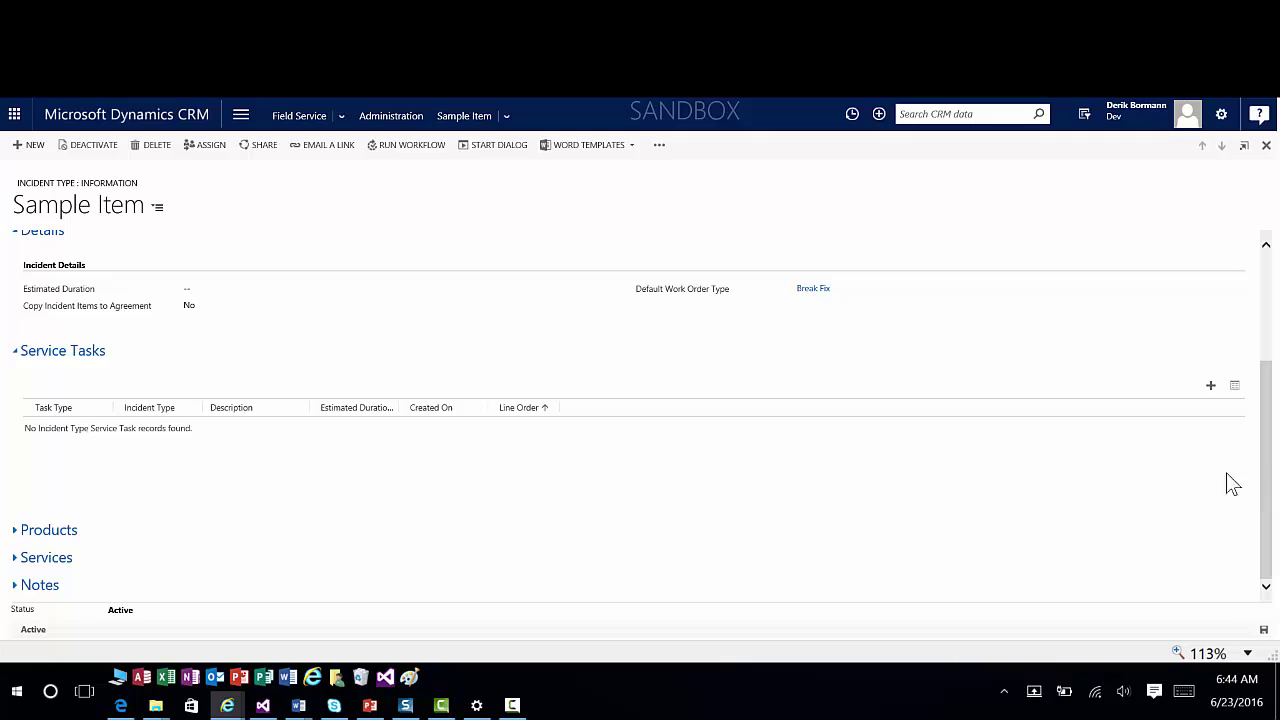
pyautogui.click(1211, 390)
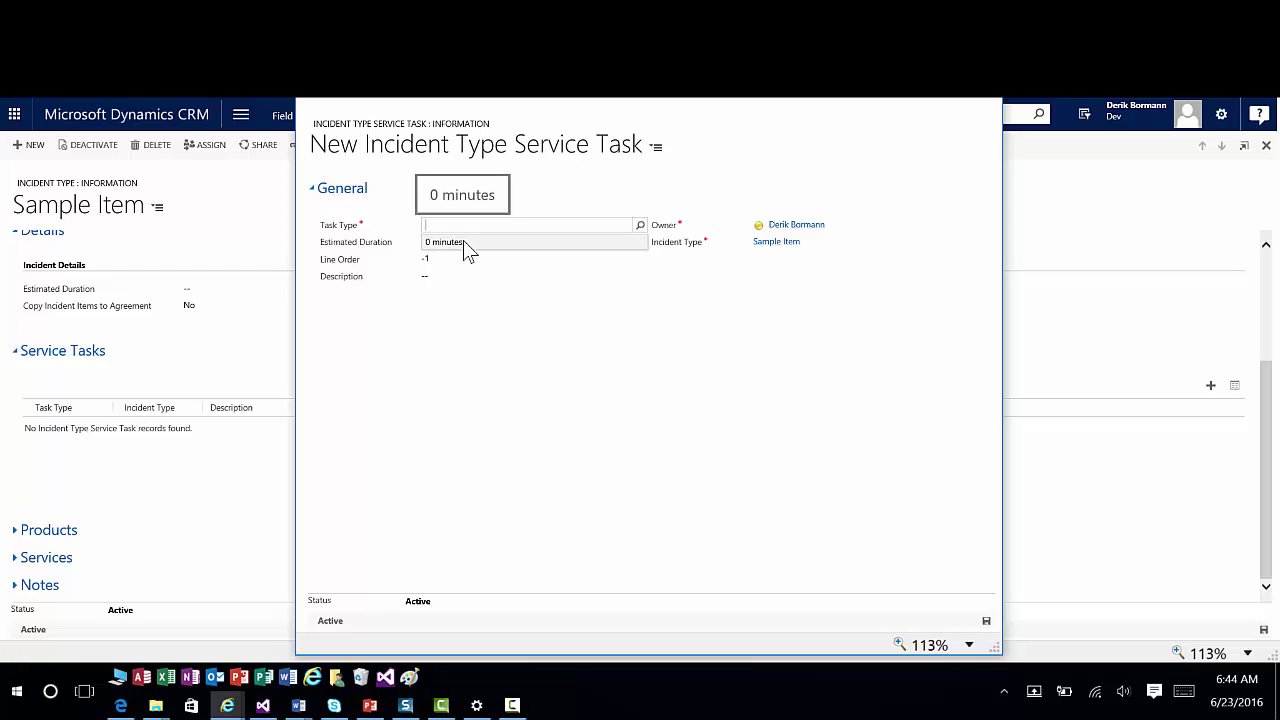
pyautogui.write('Check the Comp')
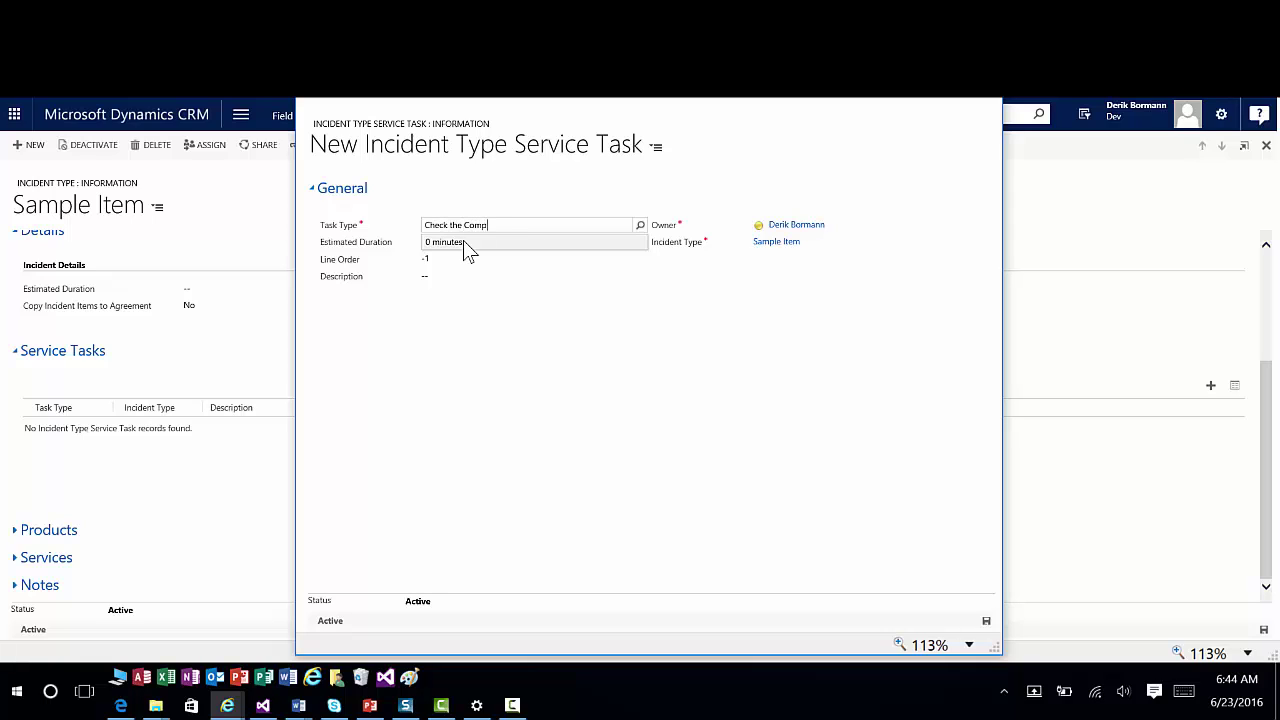
pyautogui.write('ressor')
pyautogui.click(463, 240)
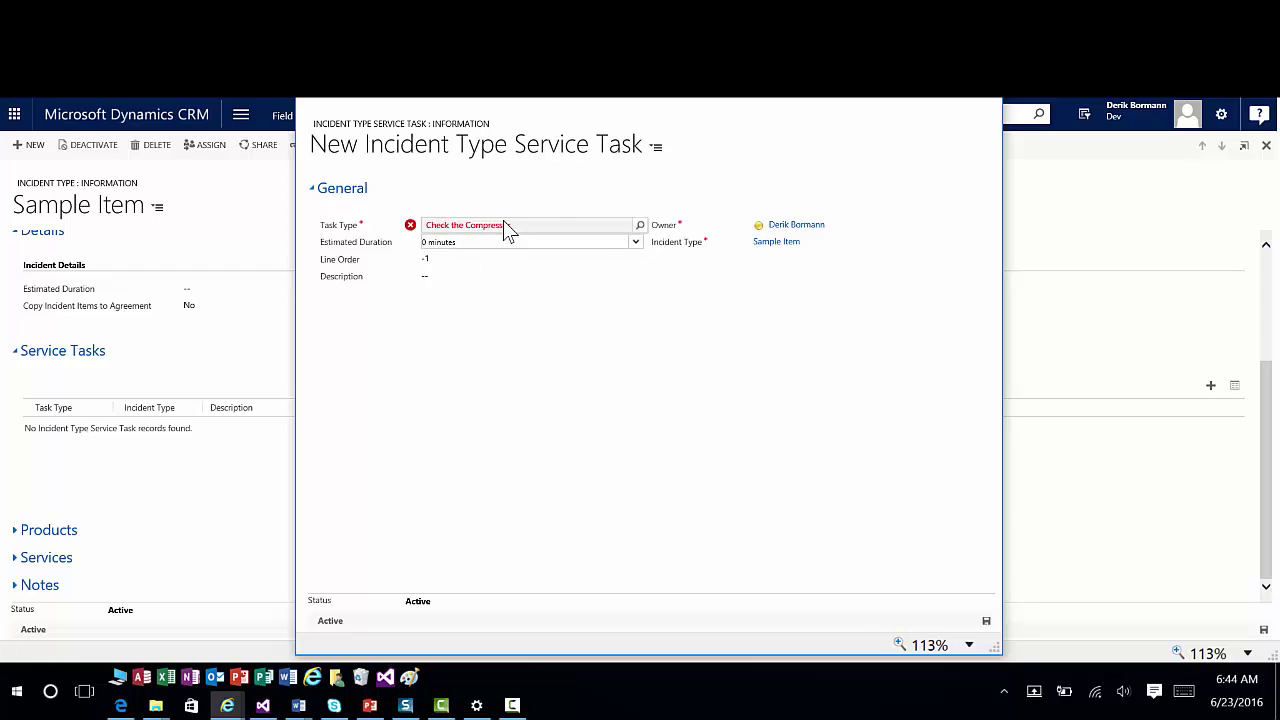
pyautogui.click(505, 225)
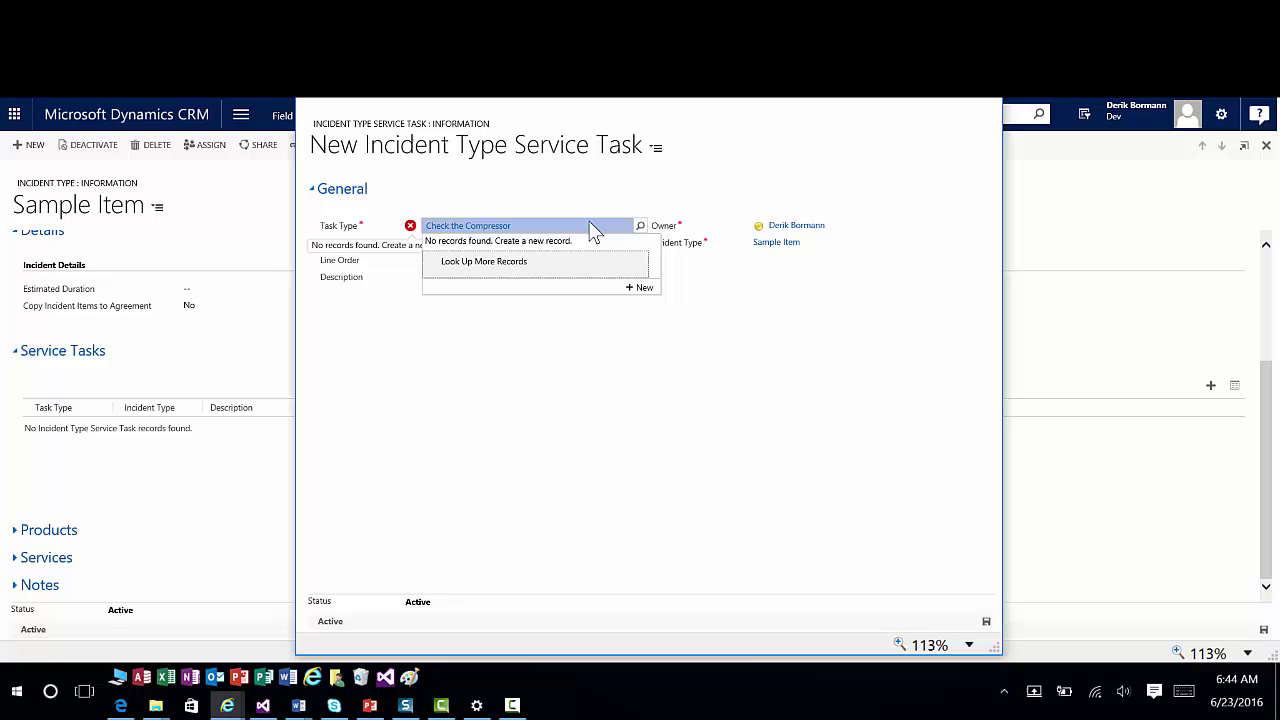
# - Create the task type "Check Compressor" with an estimated duration of 15 minutes, and save the service task that uses it
pyautogui.click(641, 290)
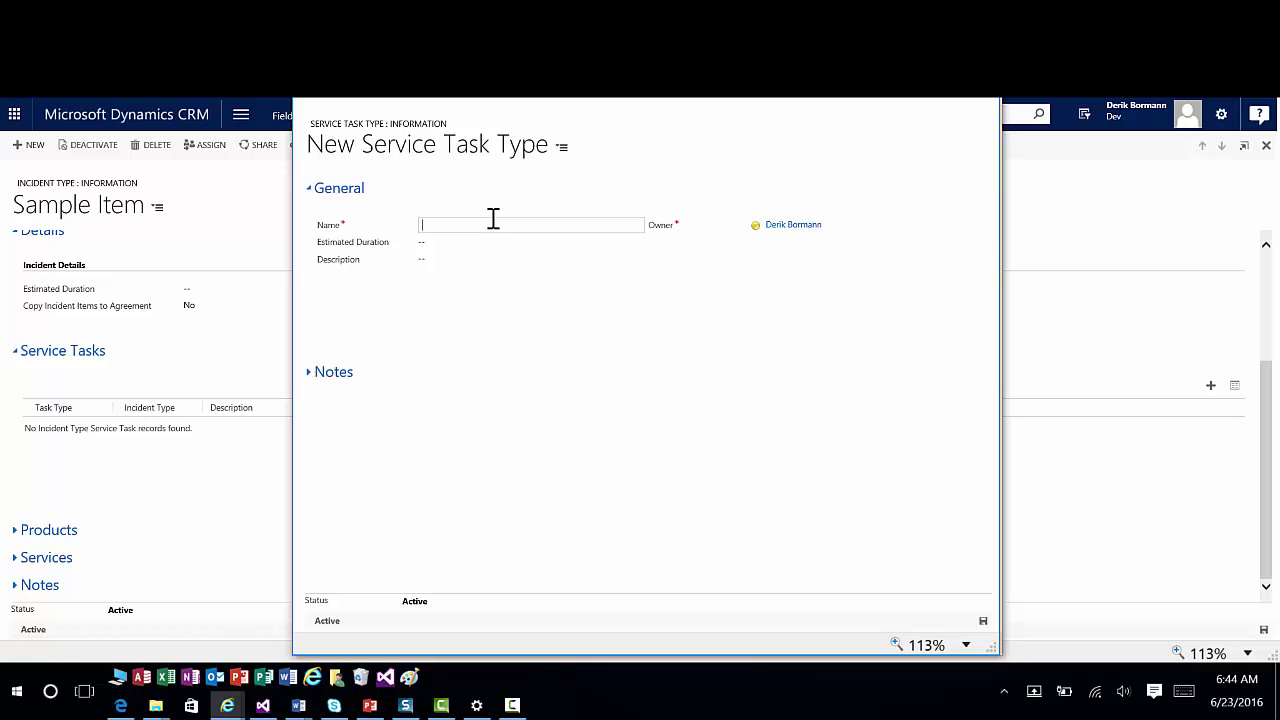
pyautogui.write('Check Compressor')
pyautogui.press('Tab')
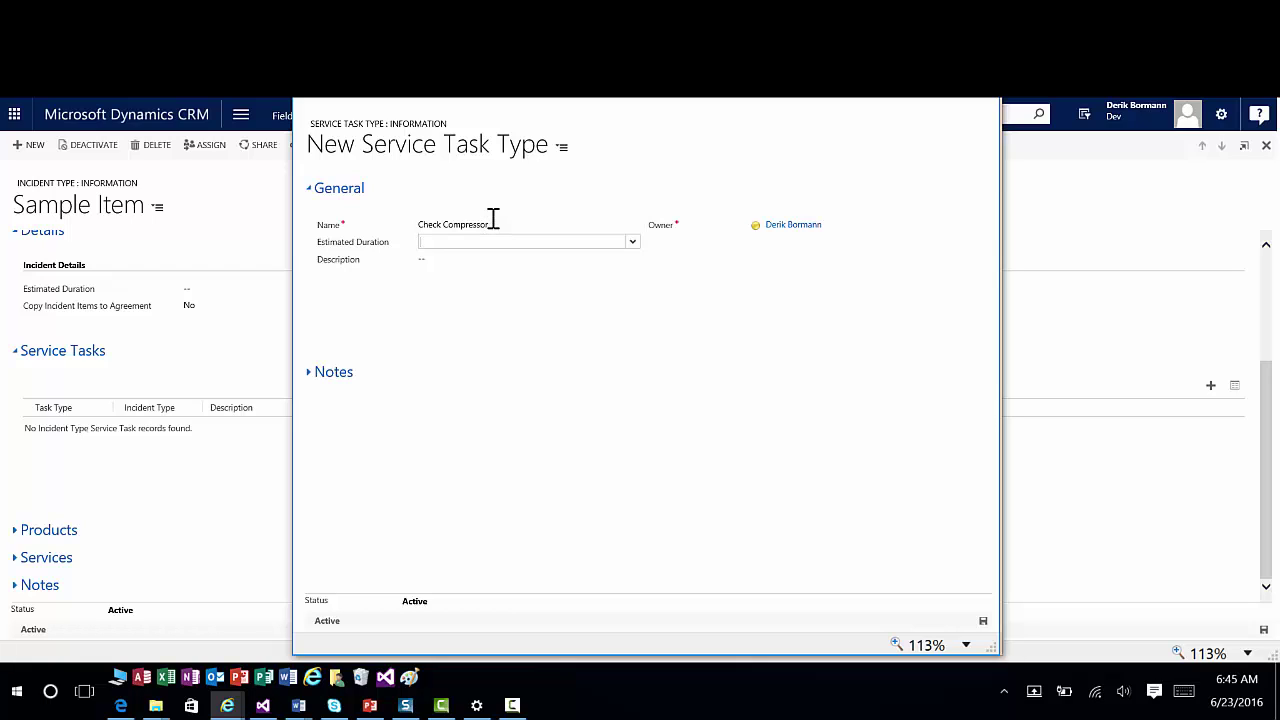
pyautogui.click(632, 242)
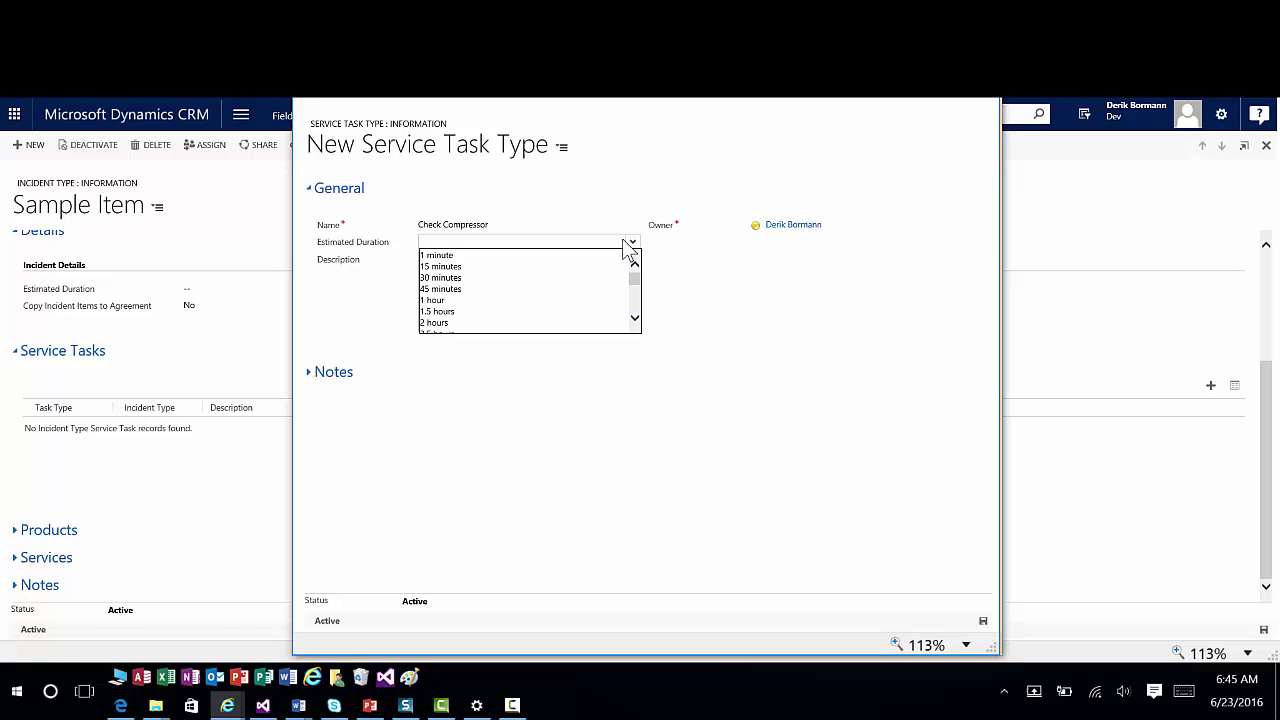
pyautogui.click(538, 268)
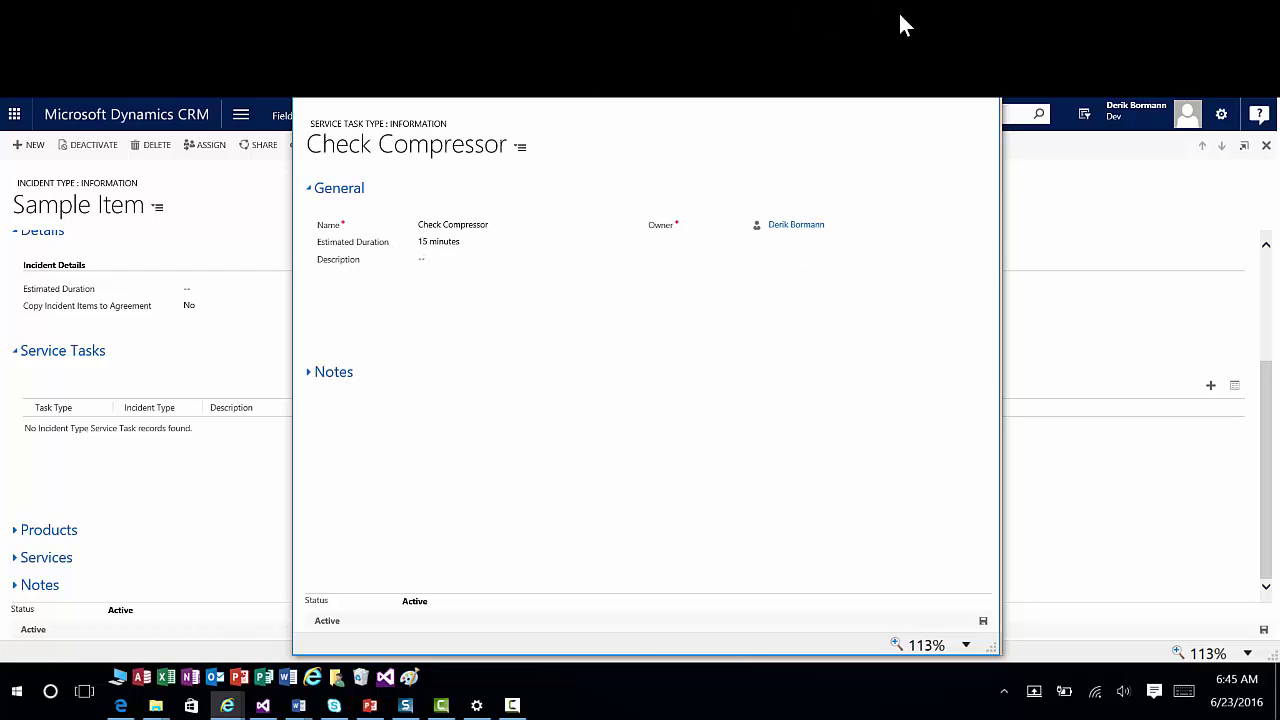
pyautogui.click(981, 18)
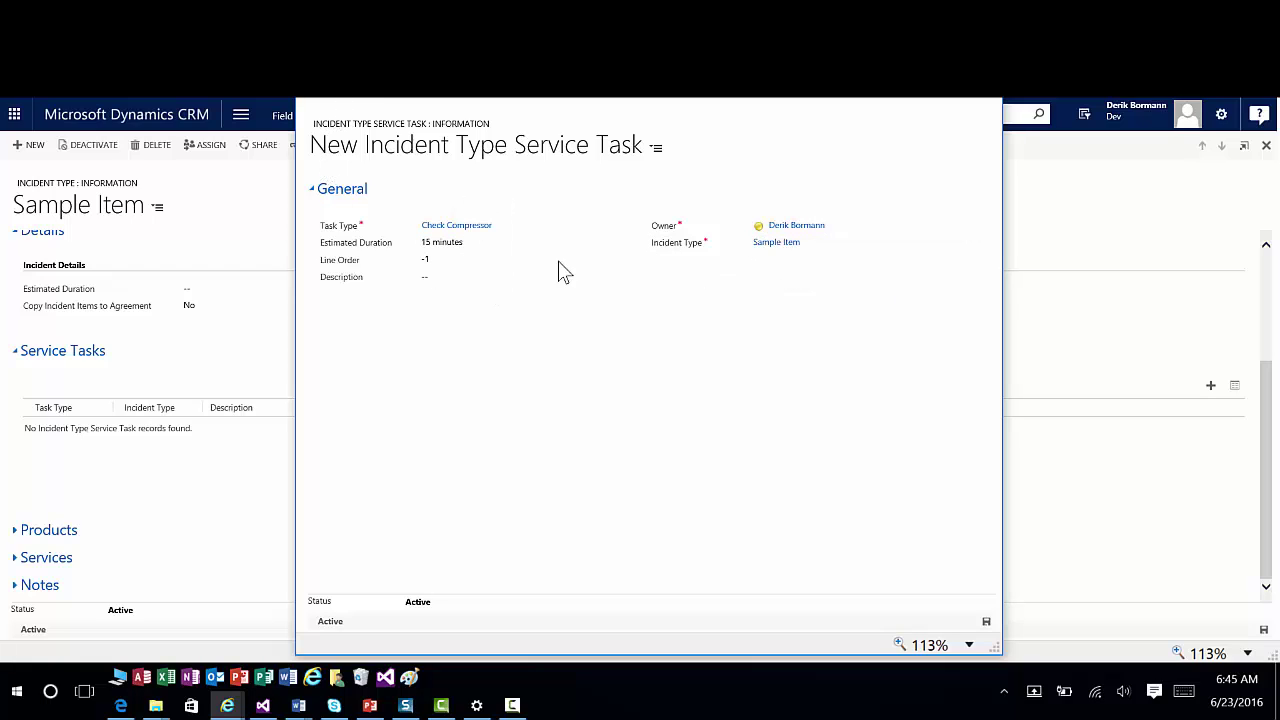
pyautogui.click(336, 102)
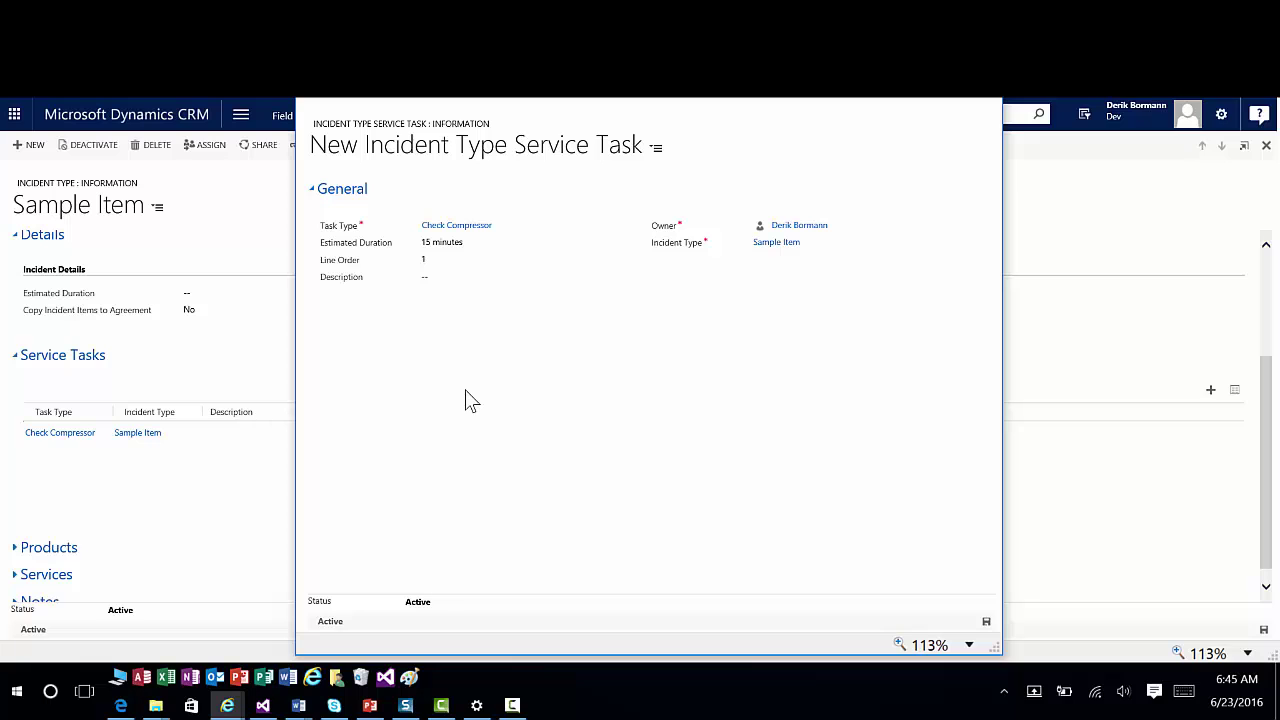
pyautogui.click(995, 15)
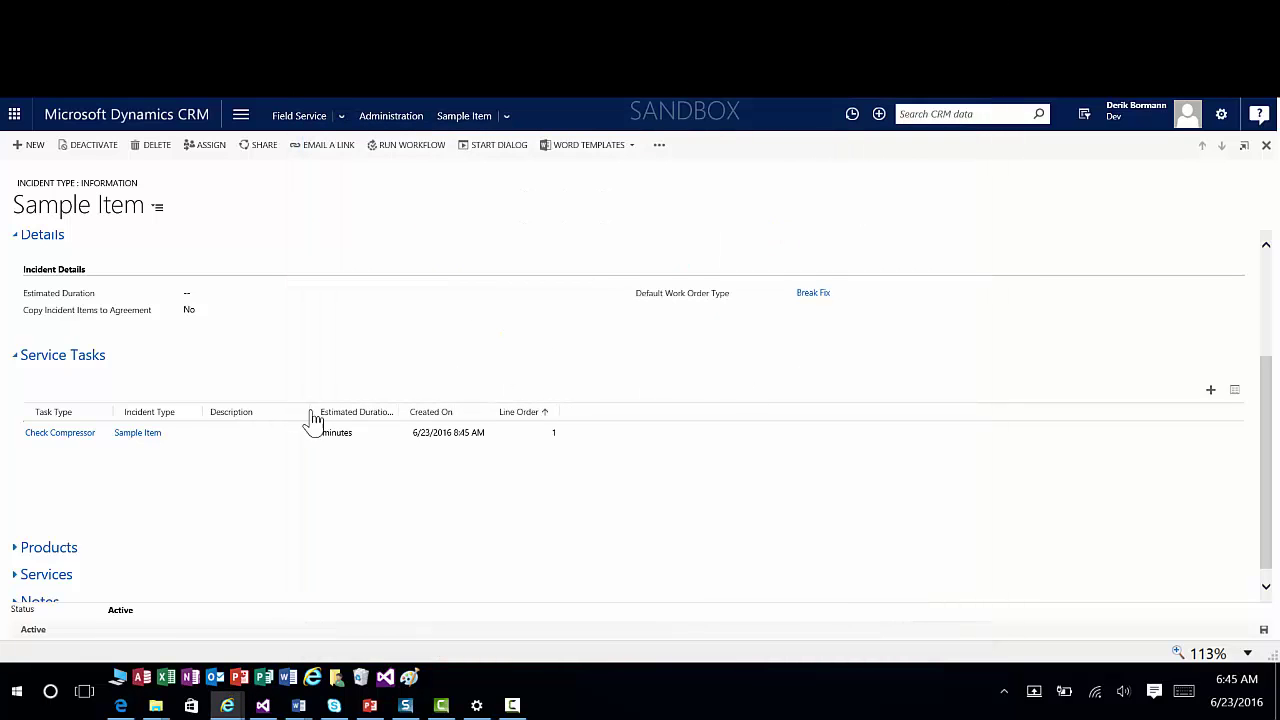
# - Start a second service task for the incident type and look up the task type "Check Ice Maker"
pyautogui.click(1210, 391)
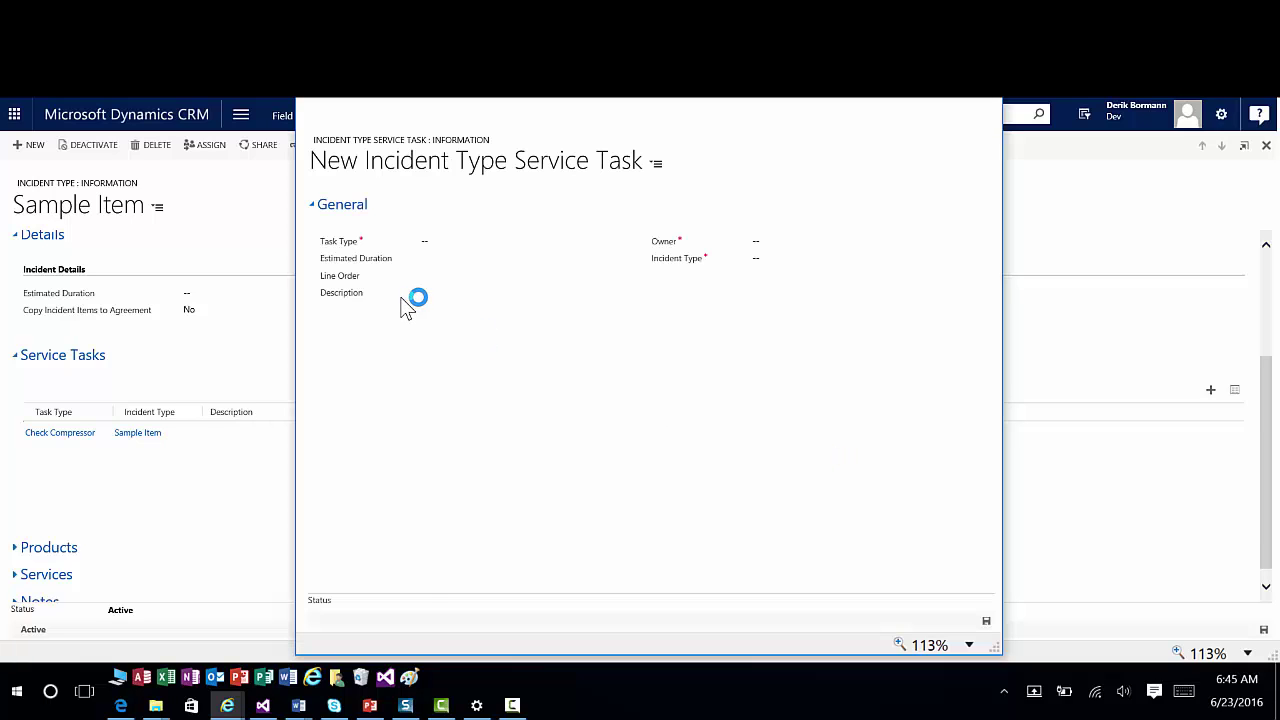
pyautogui.click(490, 228)
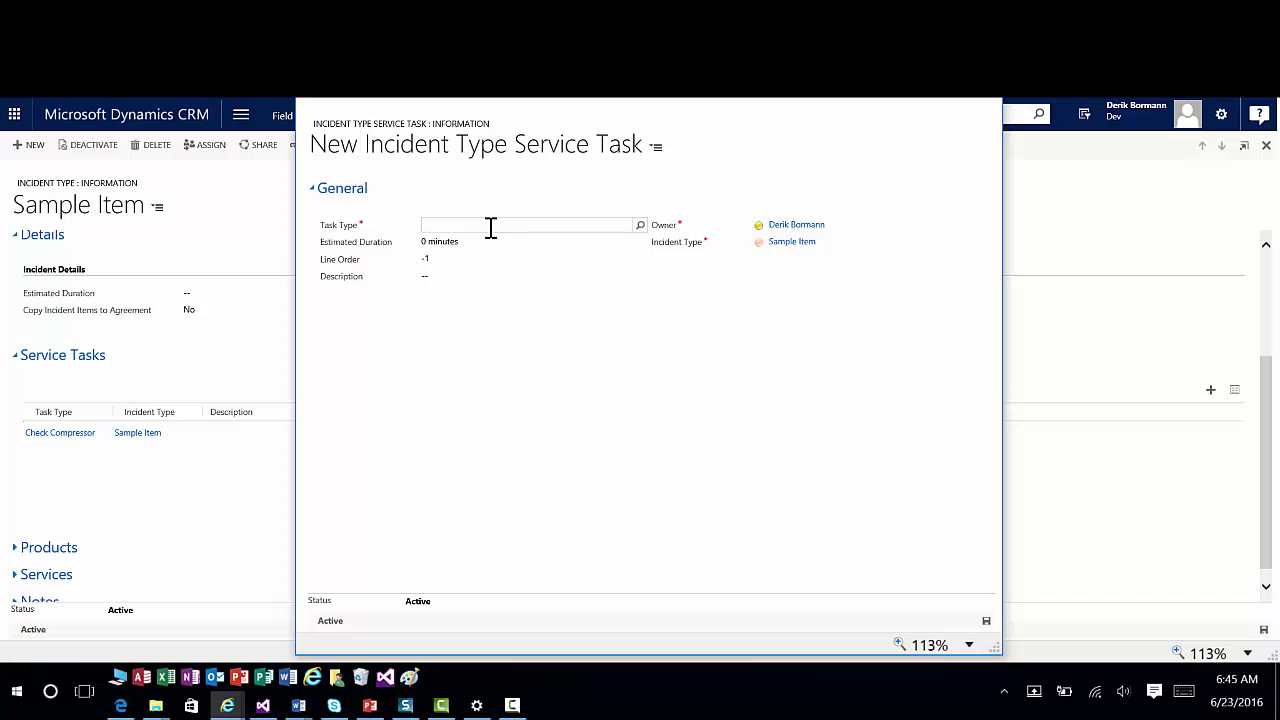
pyautogui.write('Check Ice Maker')
pyautogui.click(640, 226)
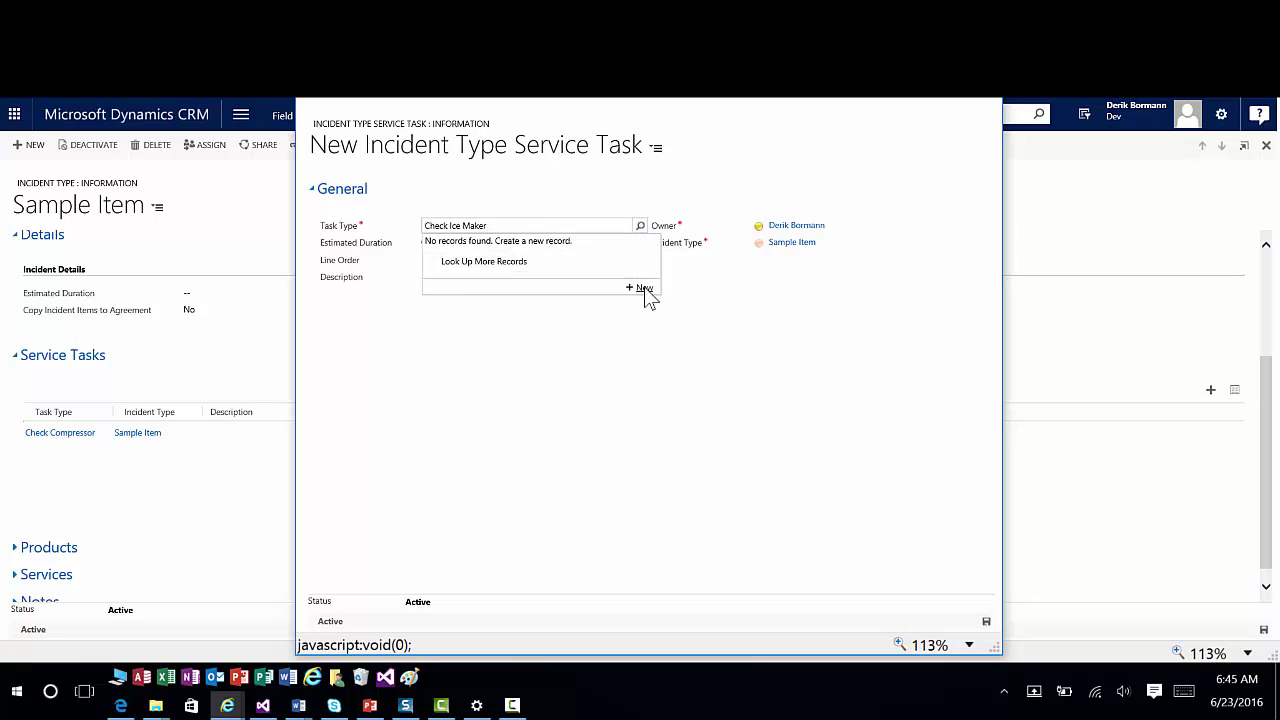
# - Create the task type "Check Ice Maker" with an estimated duration of 15 minutes, and save the second service task with it
pyautogui.click(644, 289)
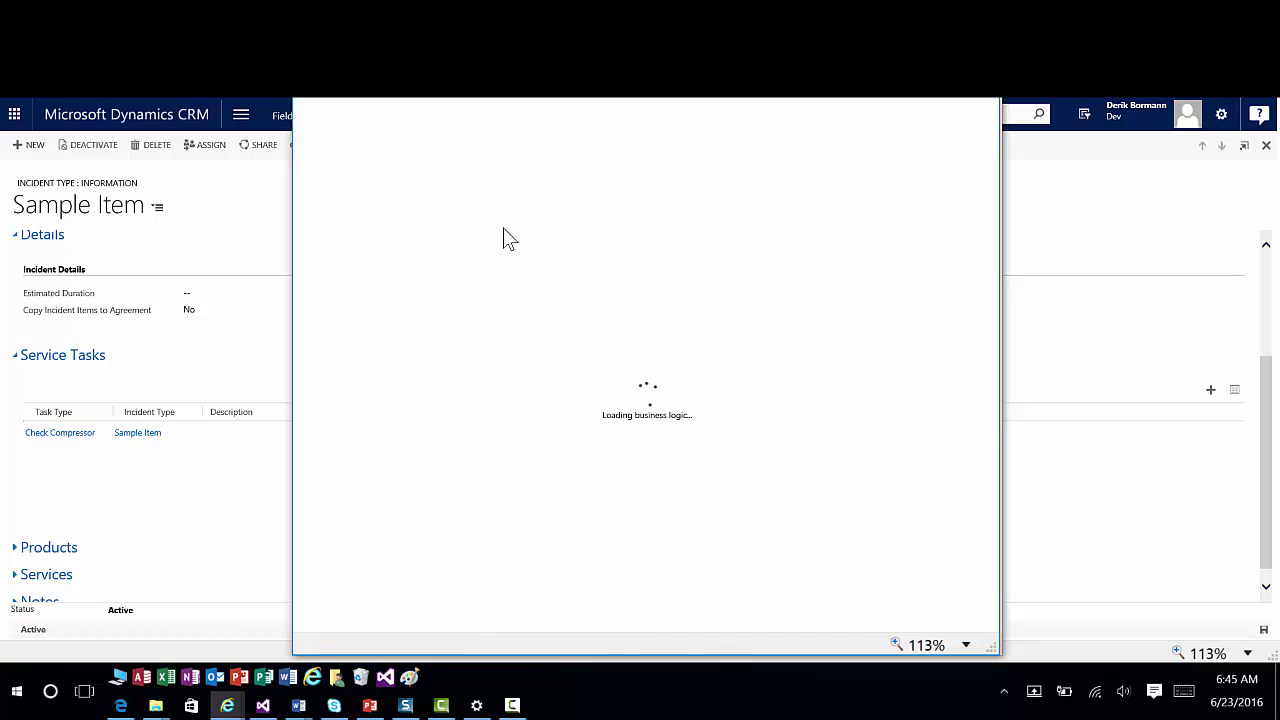
pyautogui.write('c')
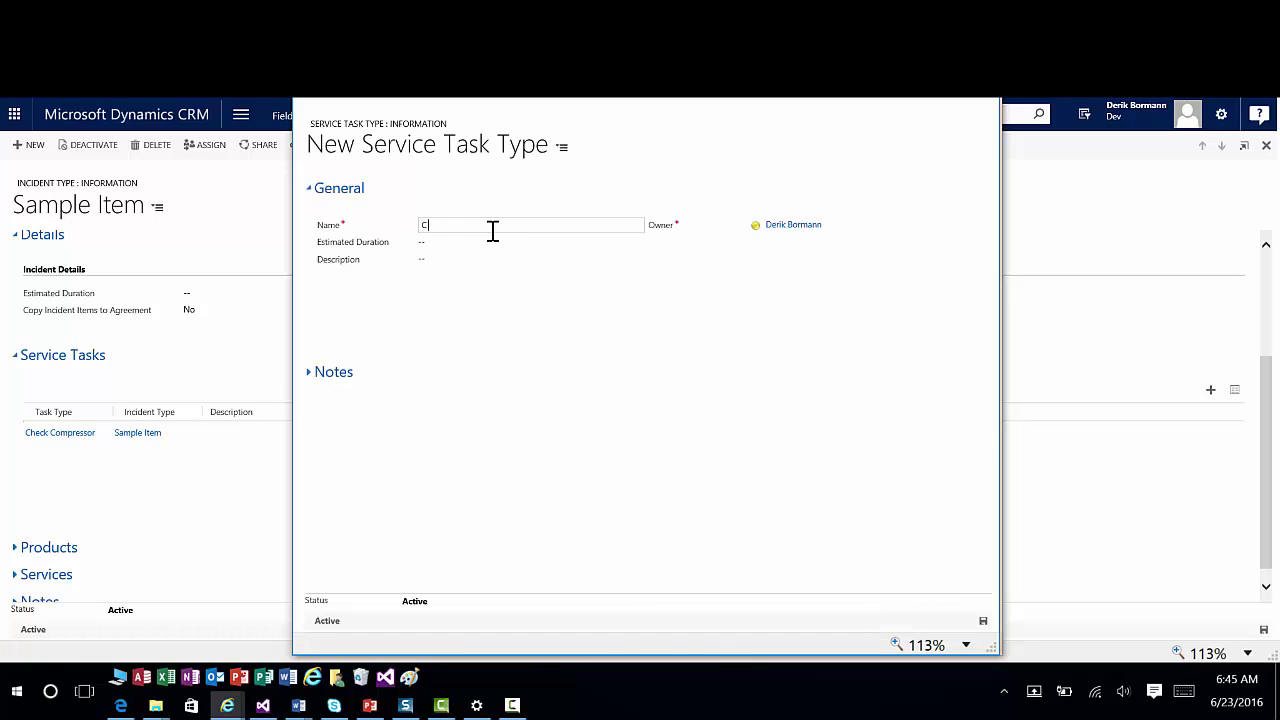
pyautogui.write('heck Ice Maker')
pyautogui.press('Tab')
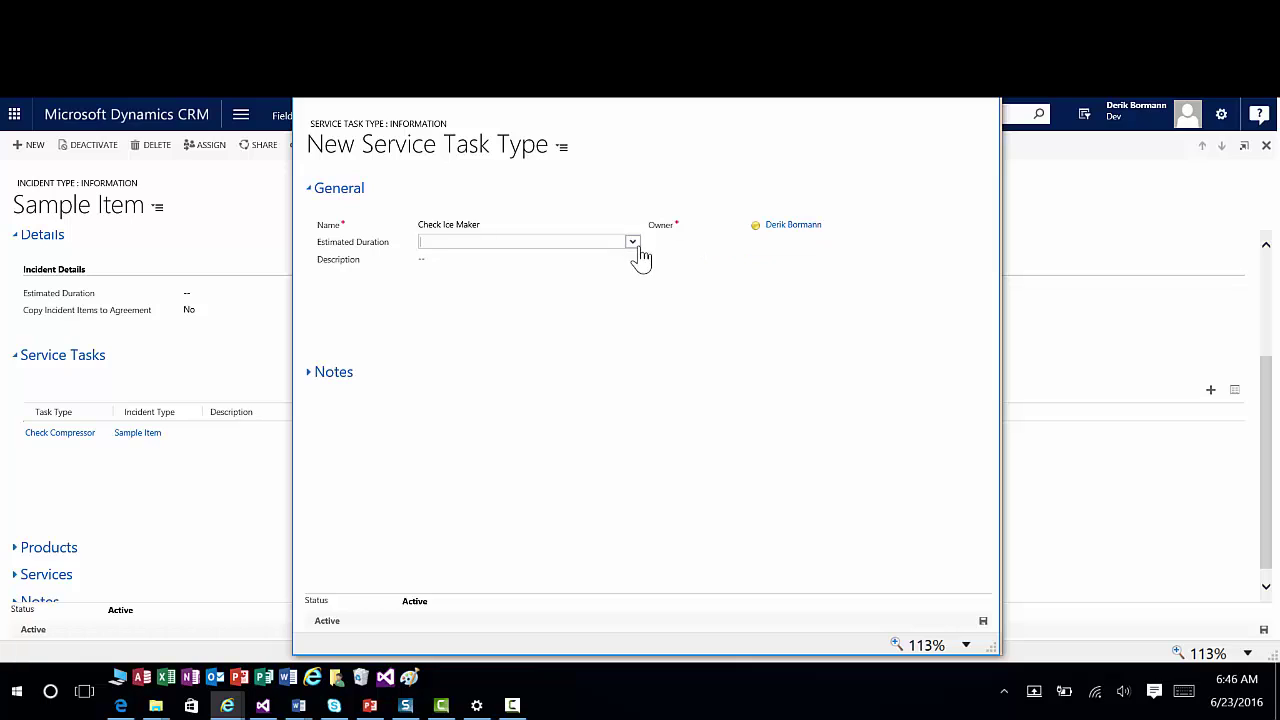
pyautogui.click(632, 242)
pyautogui.click(499, 267)
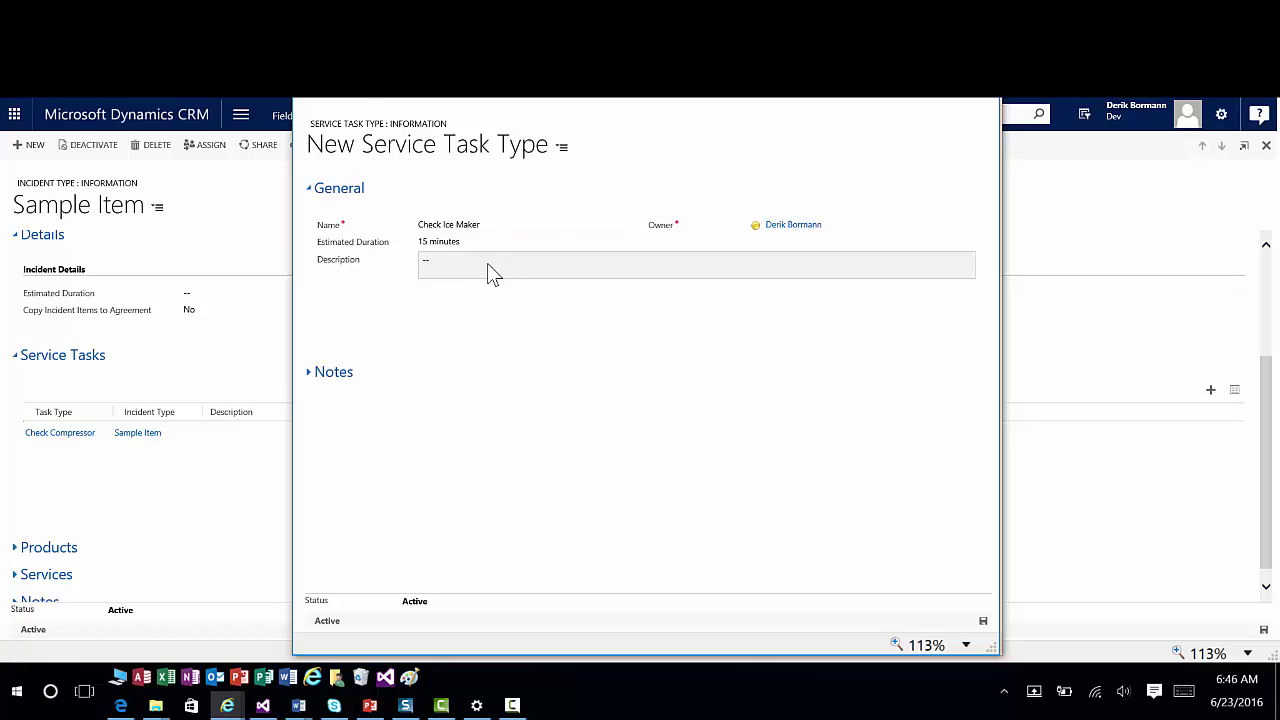
pyautogui.click(377, 83)
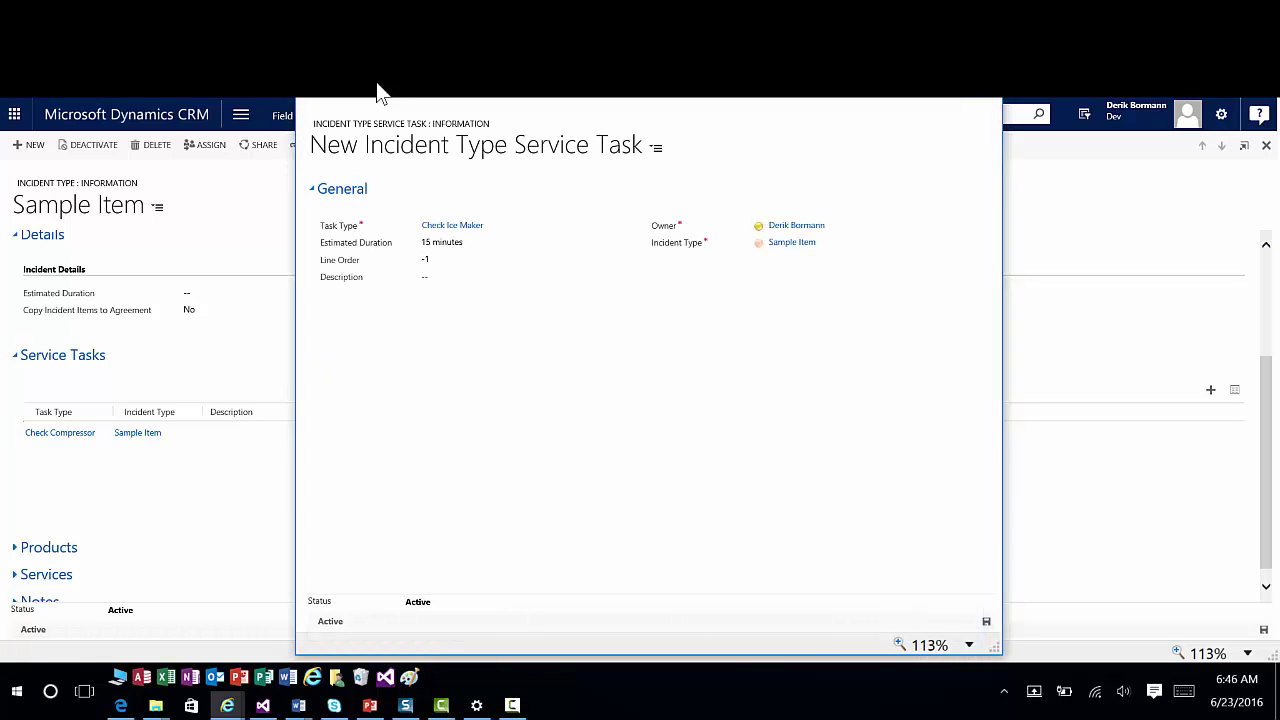
pyautogui.click(392, 100)
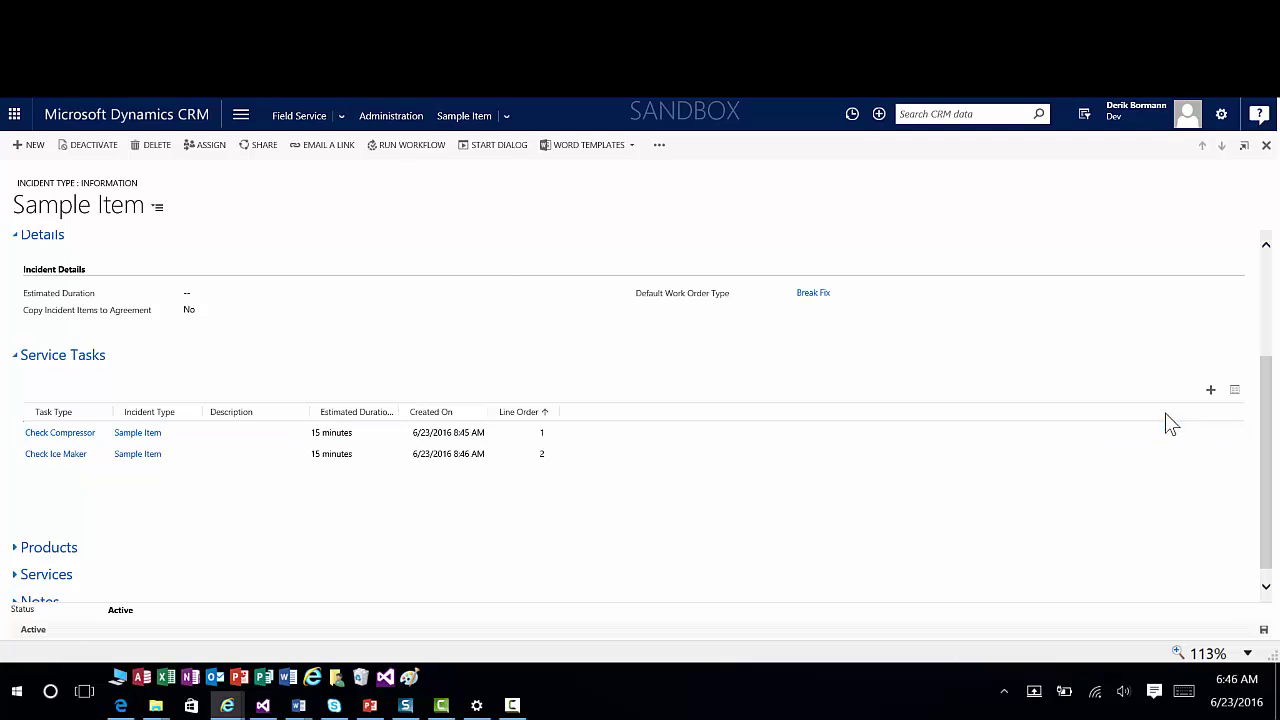
# - Add a third service task to the incident type, using a new task type "Check Water Source" with an estimated duration of 15 minutes, and save it
pyautogui.click(1208, 391)
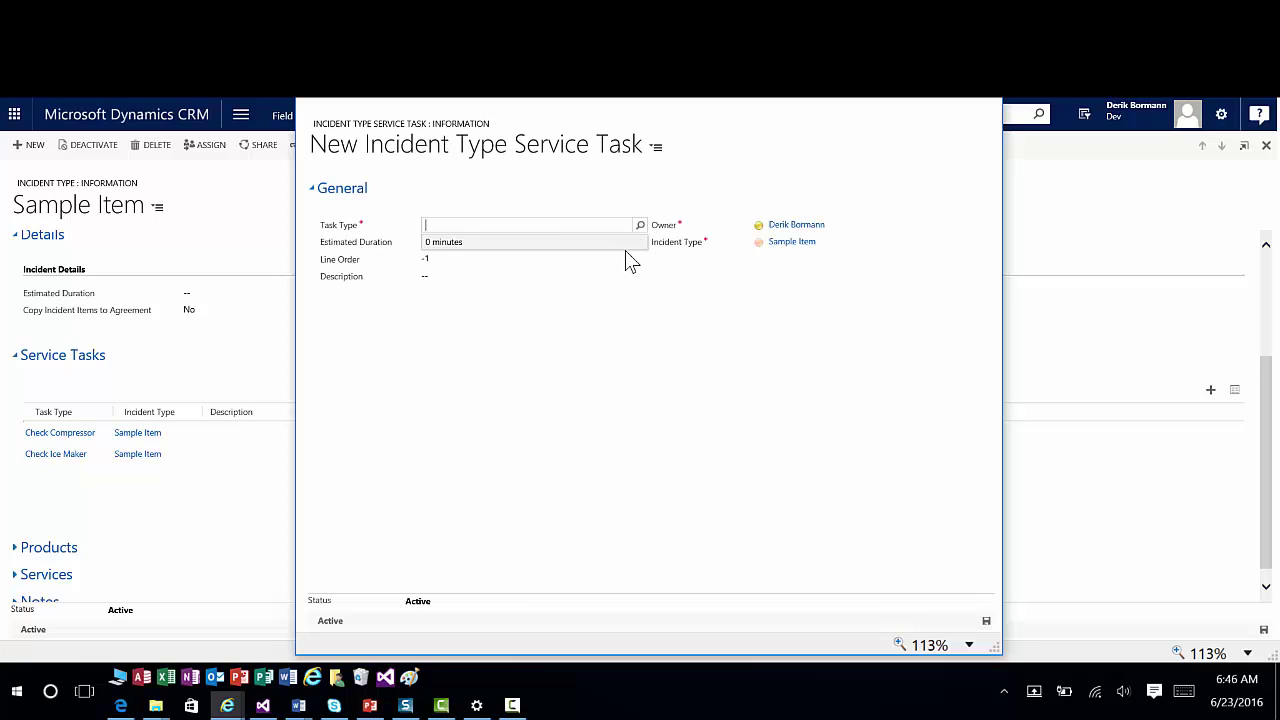
pyautogui.click(641, 227)
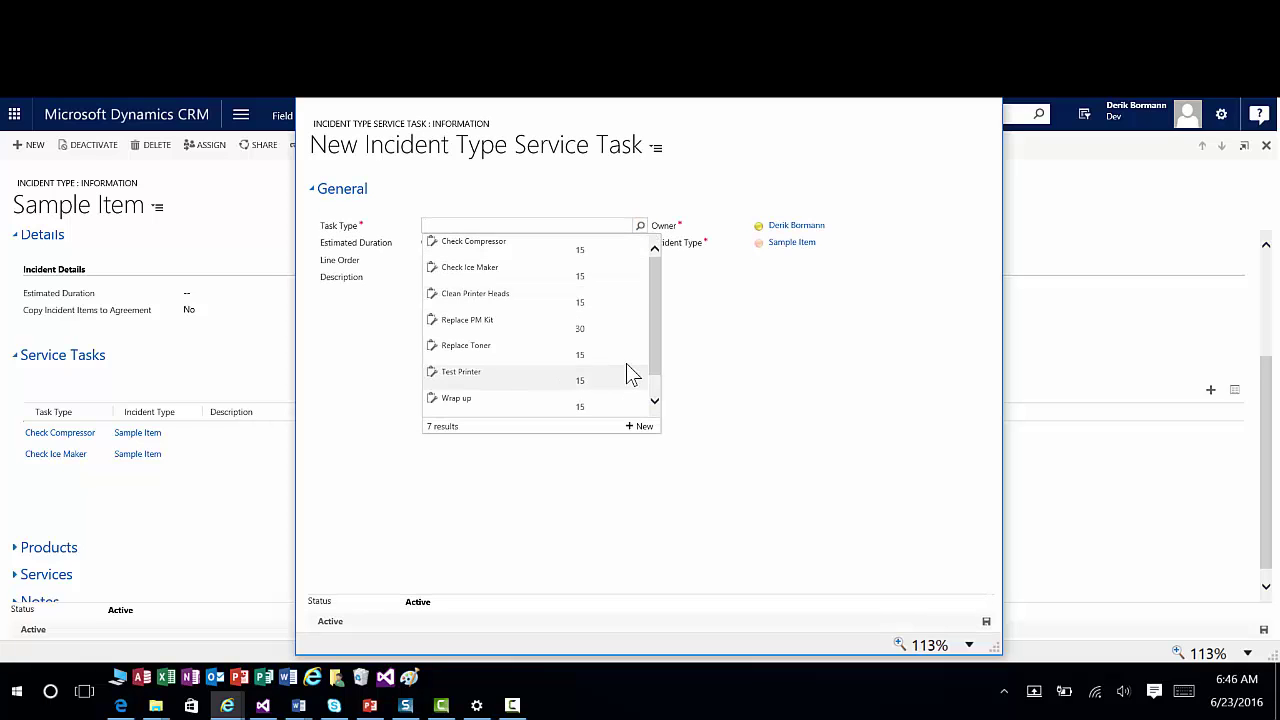
pyautogui.click(643, 427)
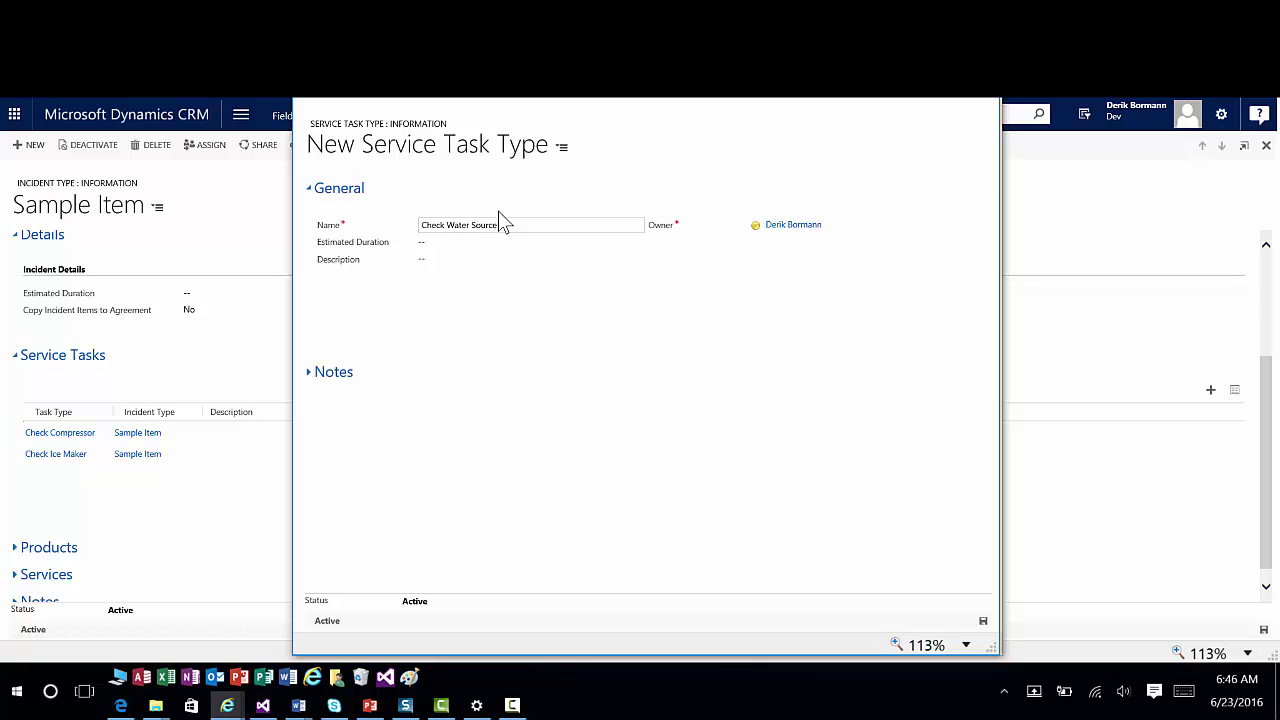
pyautogui.press('Tab')
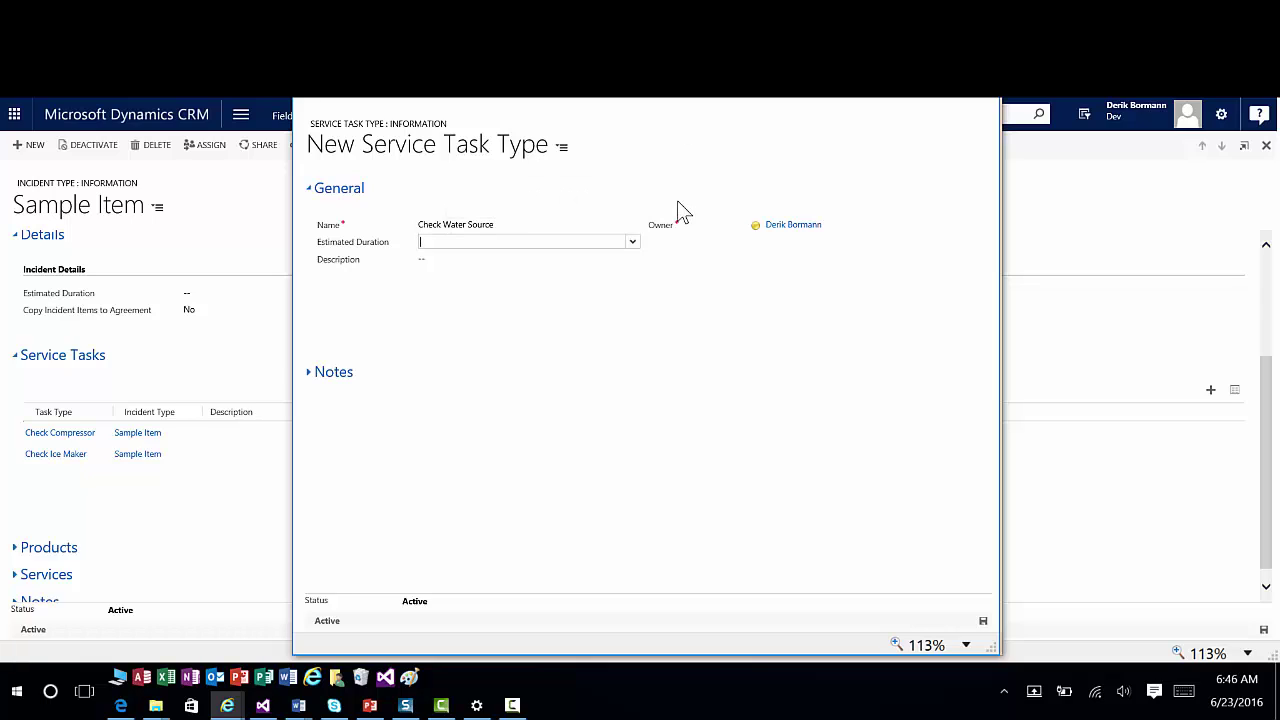
pyautogui.click(631, 243)
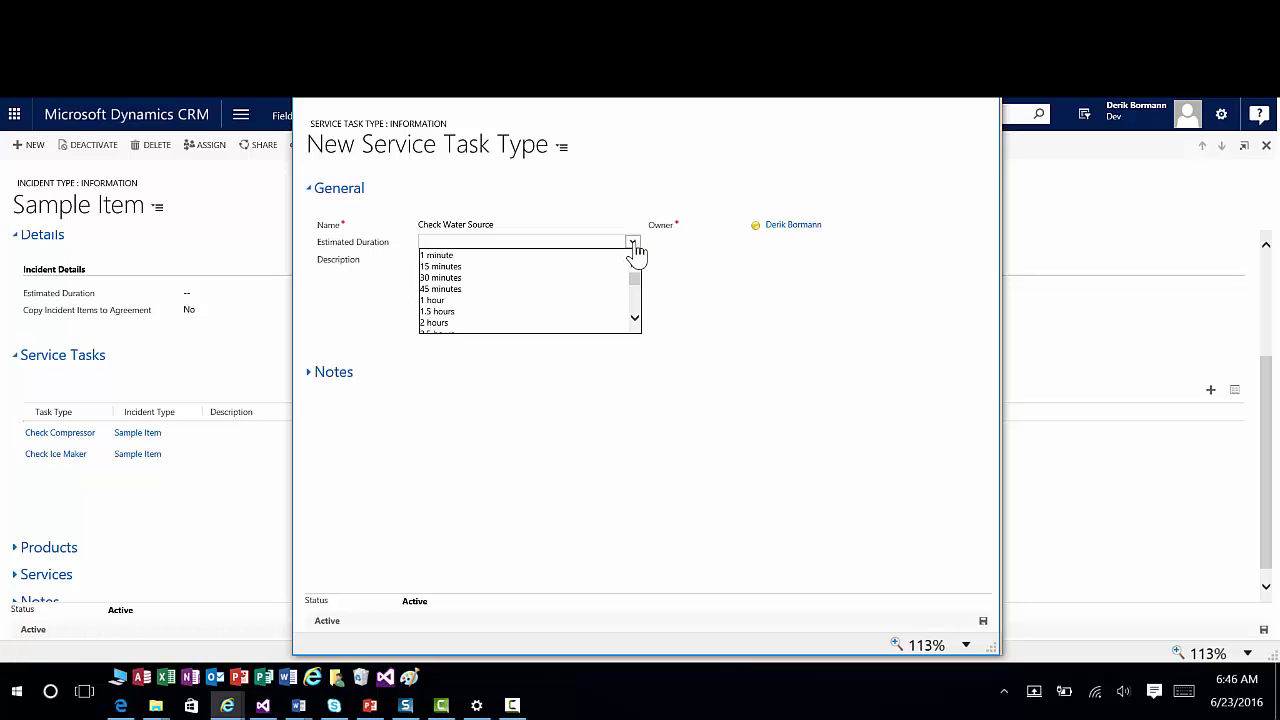
pyautogui.click(564, 267)
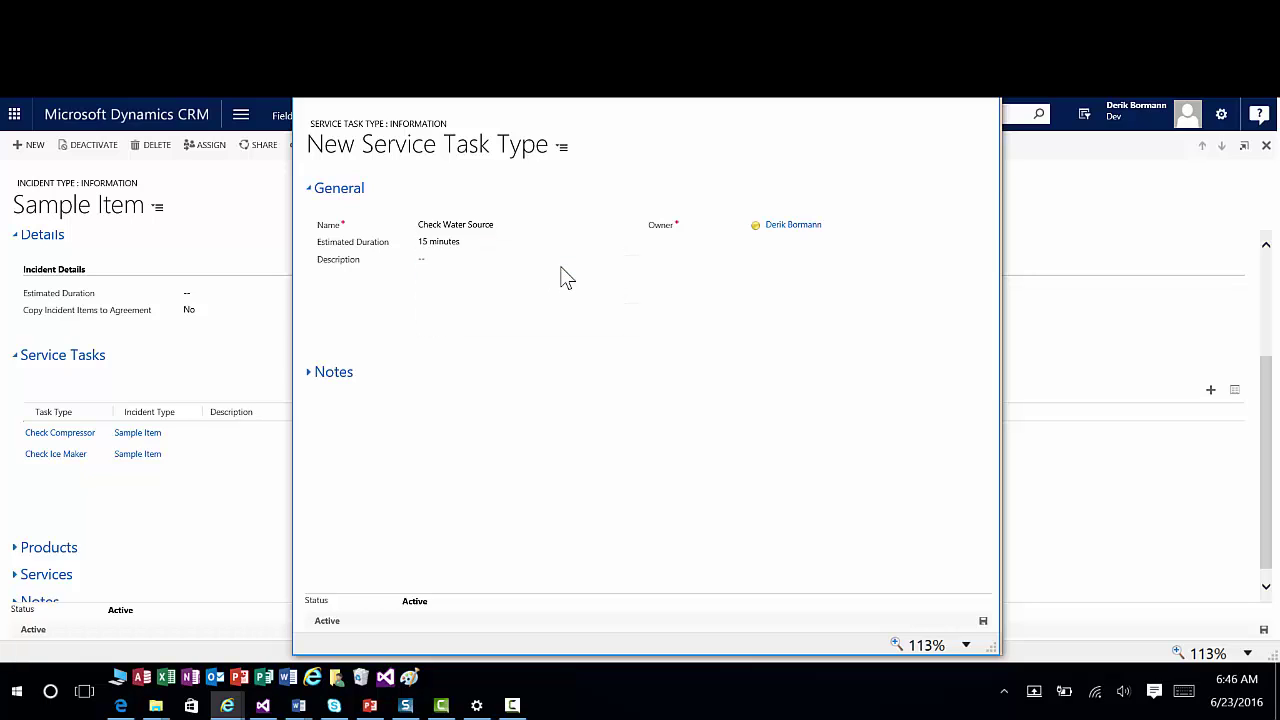
pyautogui.click(401, 82)
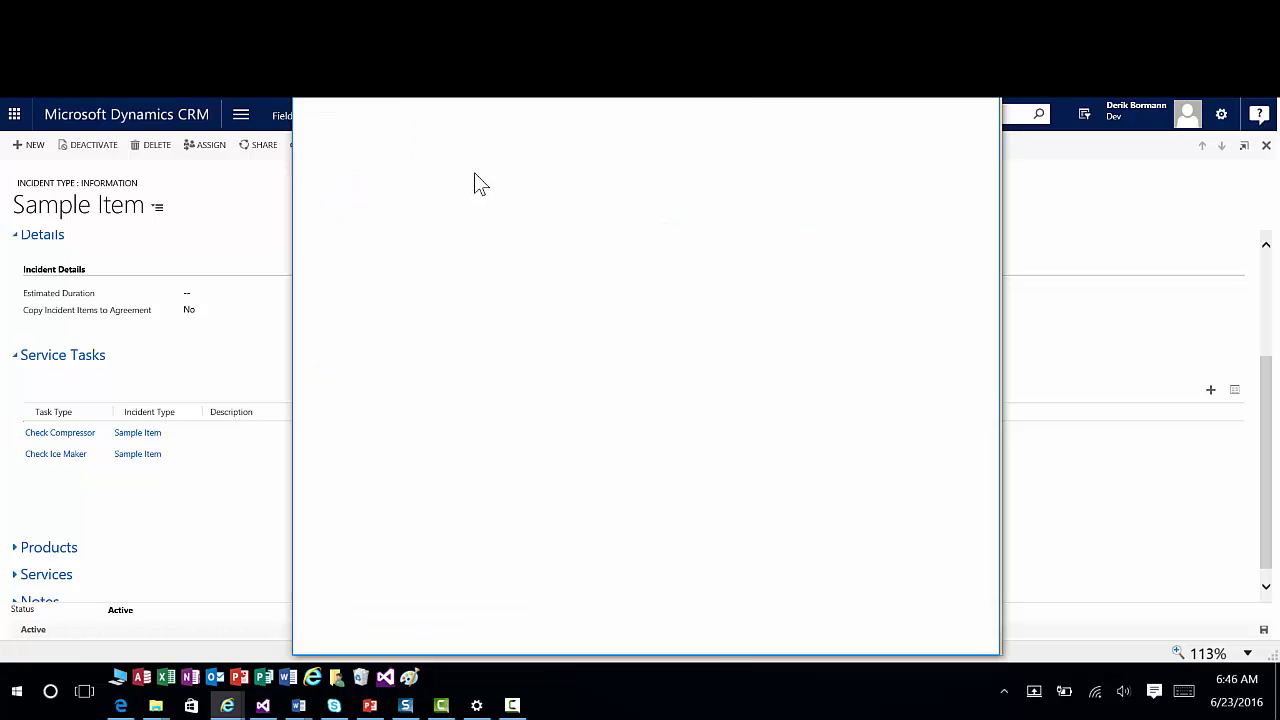
pyautogui.click(389, 88)
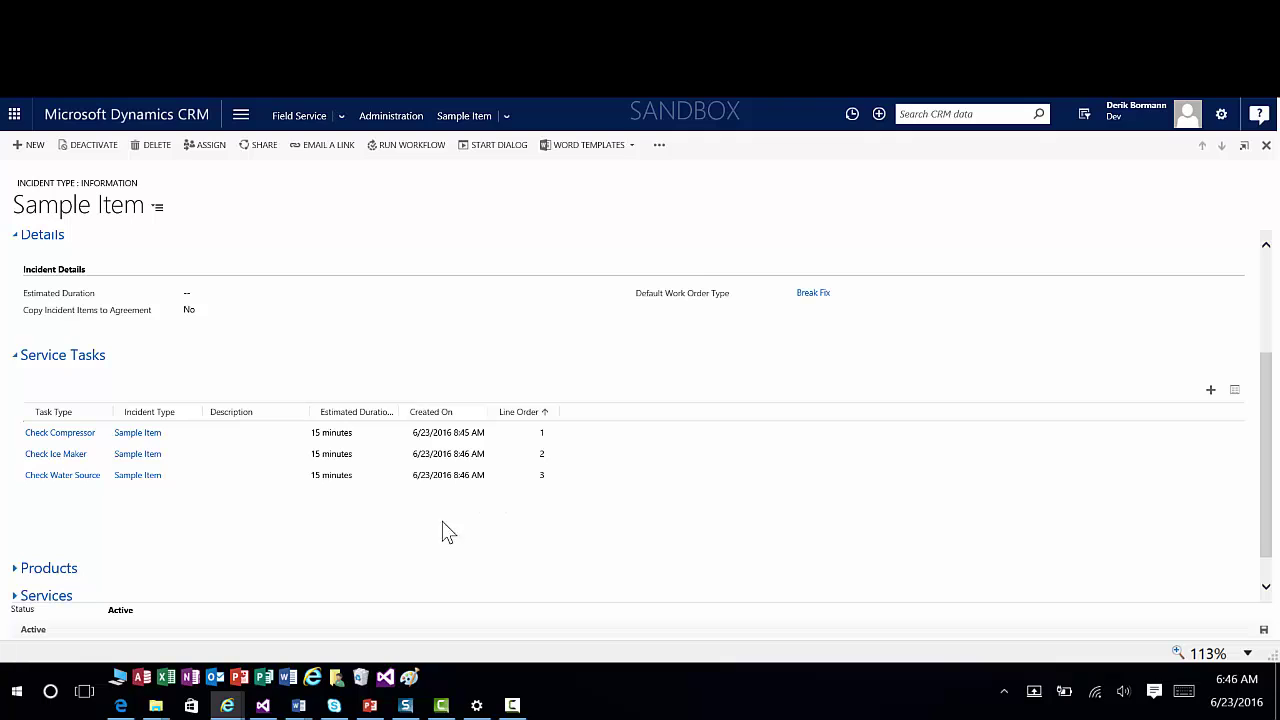
# - Close the Sample Item incident type and reopen it from the active incident types to check its estimated duration
pyautogui.moveTo(1266, 480); pyautogui.dragTo(1268, 503)
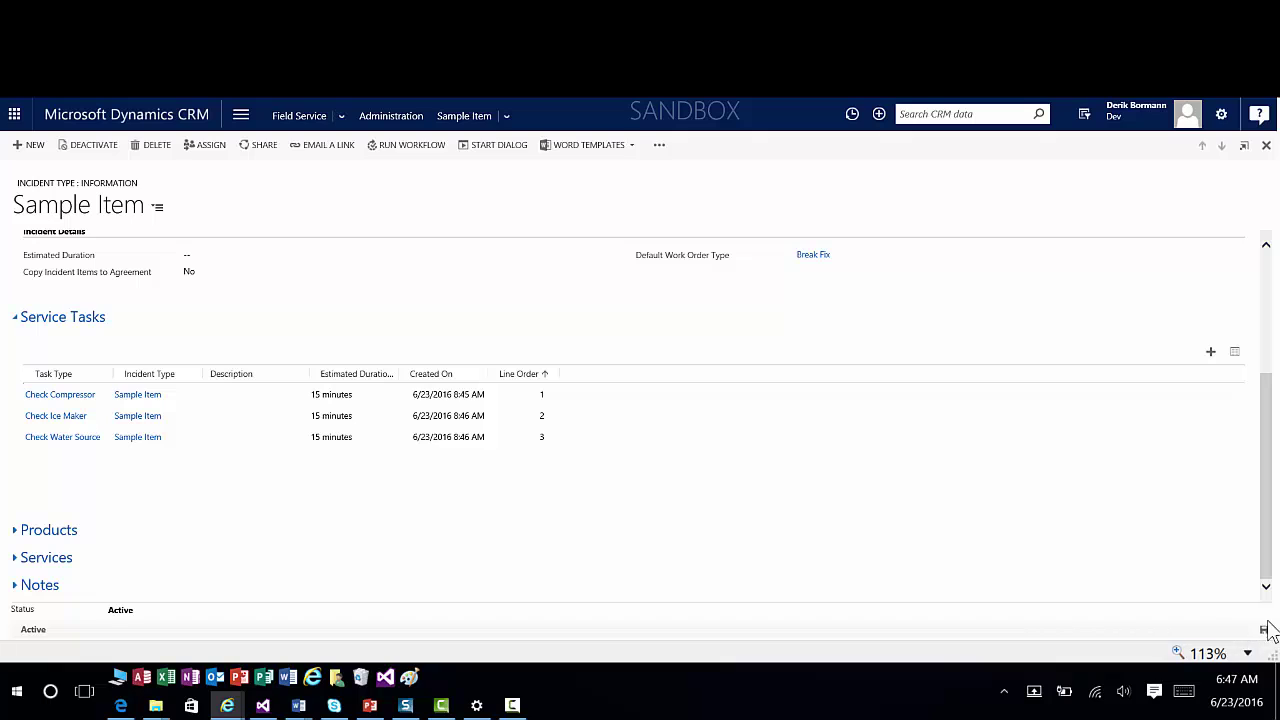
pyautogui.click(1266, 148)
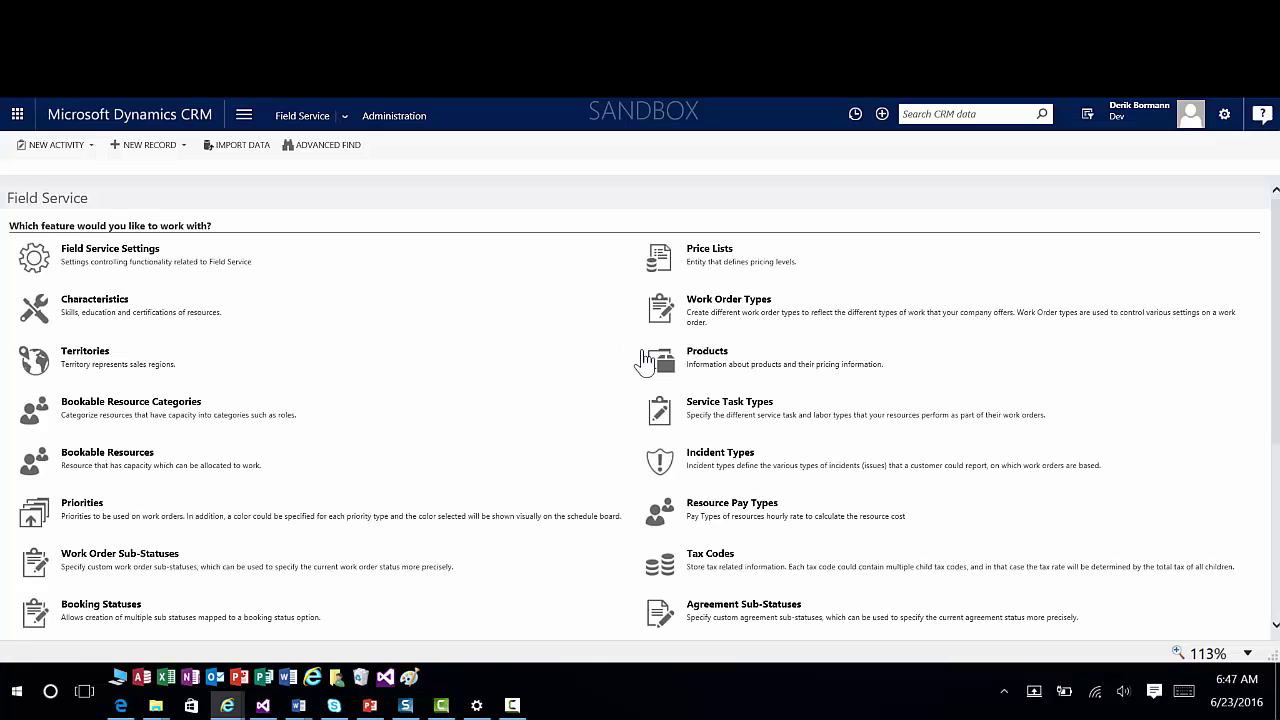
pyautogui.click(713, 458)
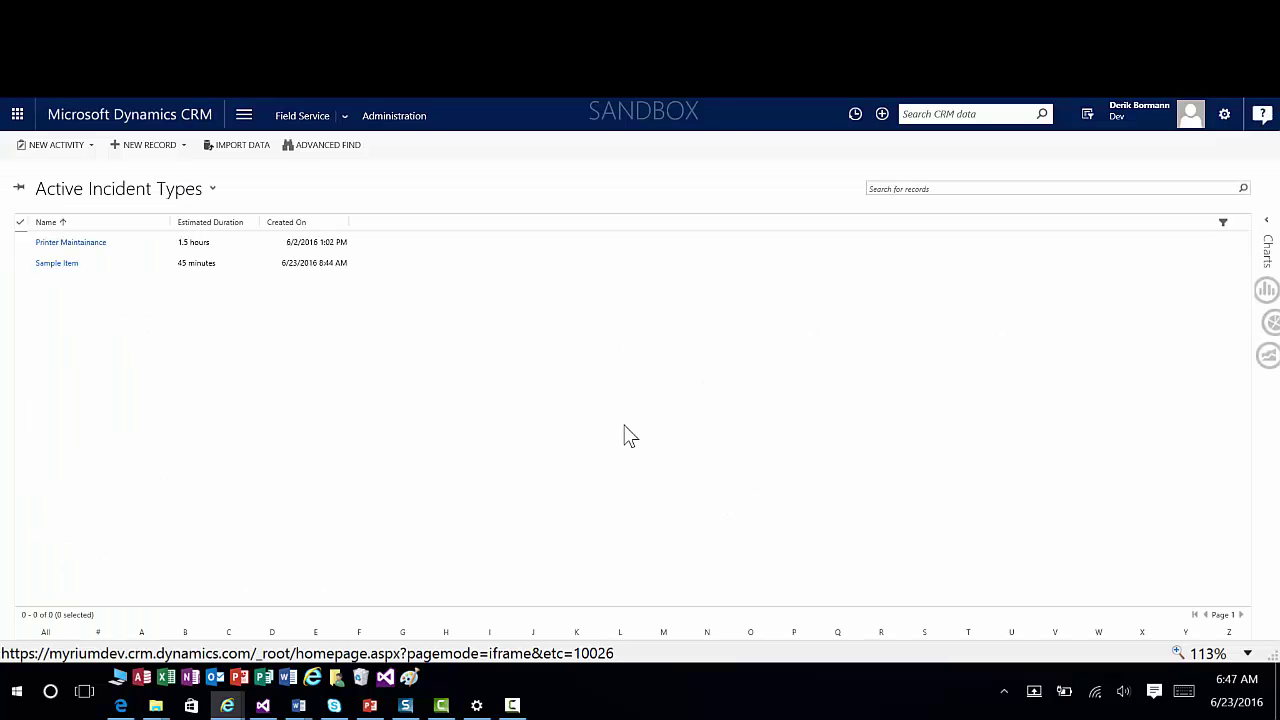
pyautogui.doubleClick(117, 273)
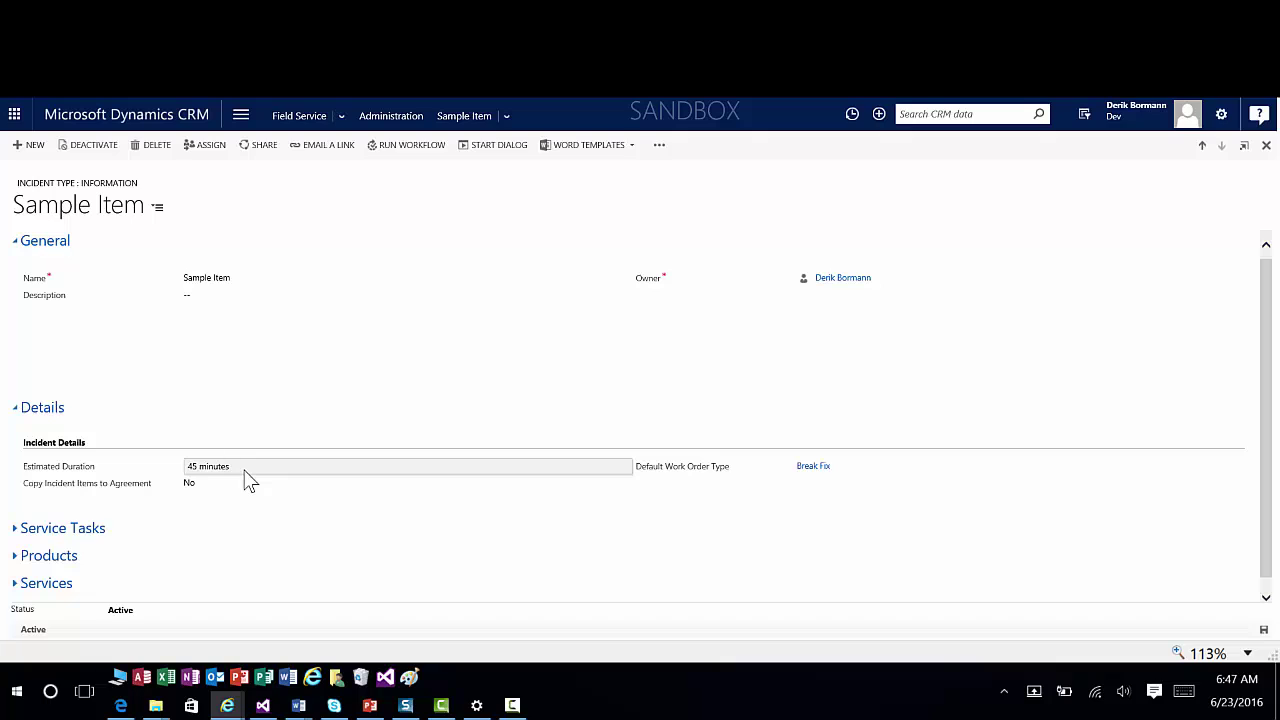
# - Go to the Field Service work orders and start a new work order
pyautogui.click(238, 120)
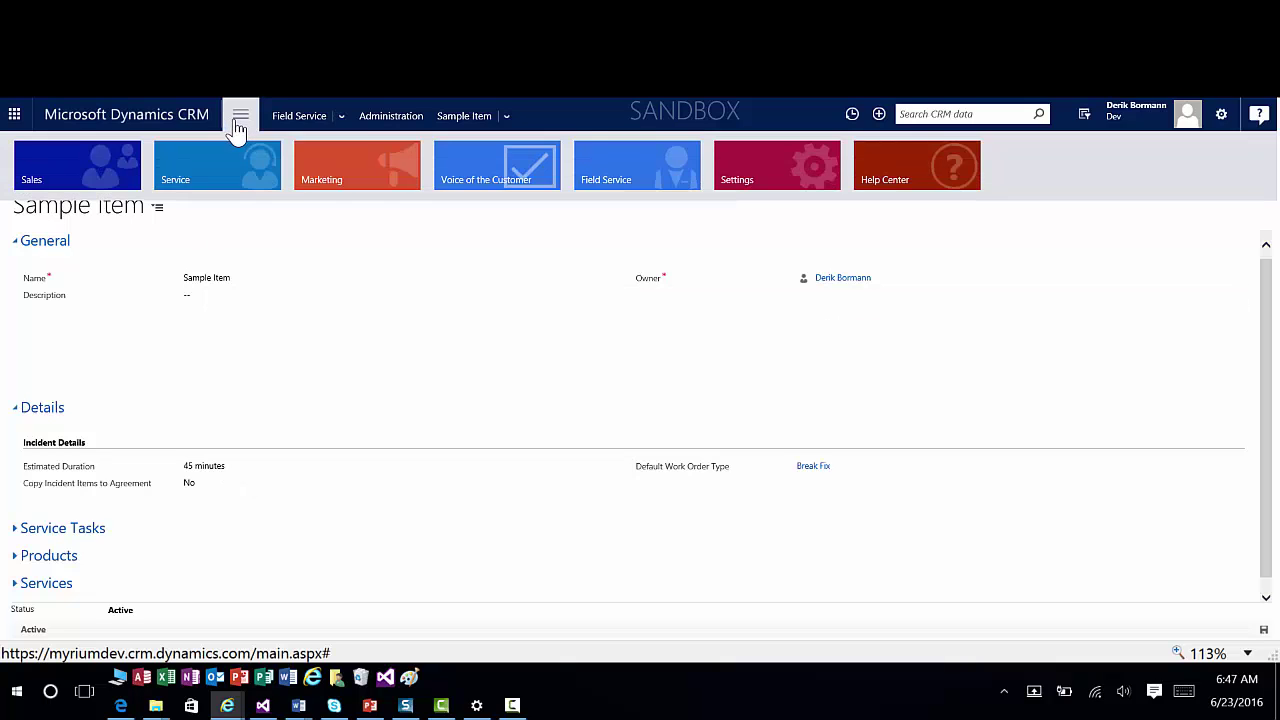
pyautogui.click(614, 171)
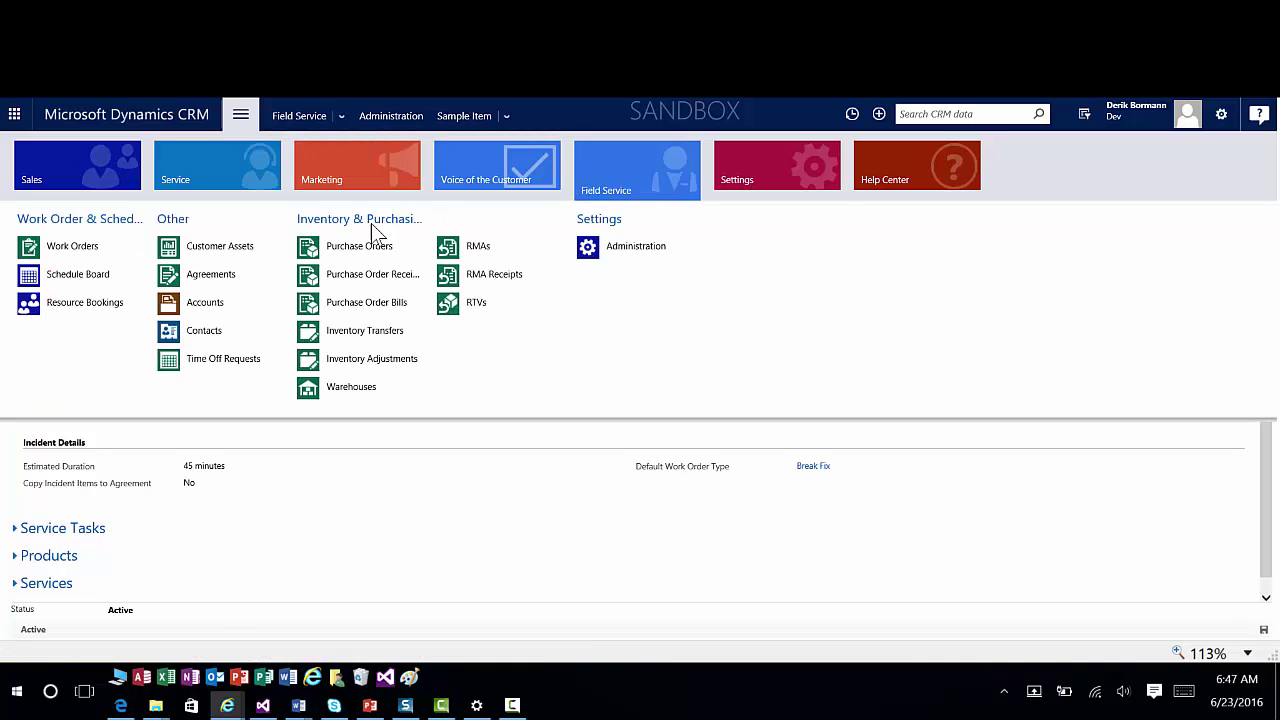
pyautogui.click(72, 246)
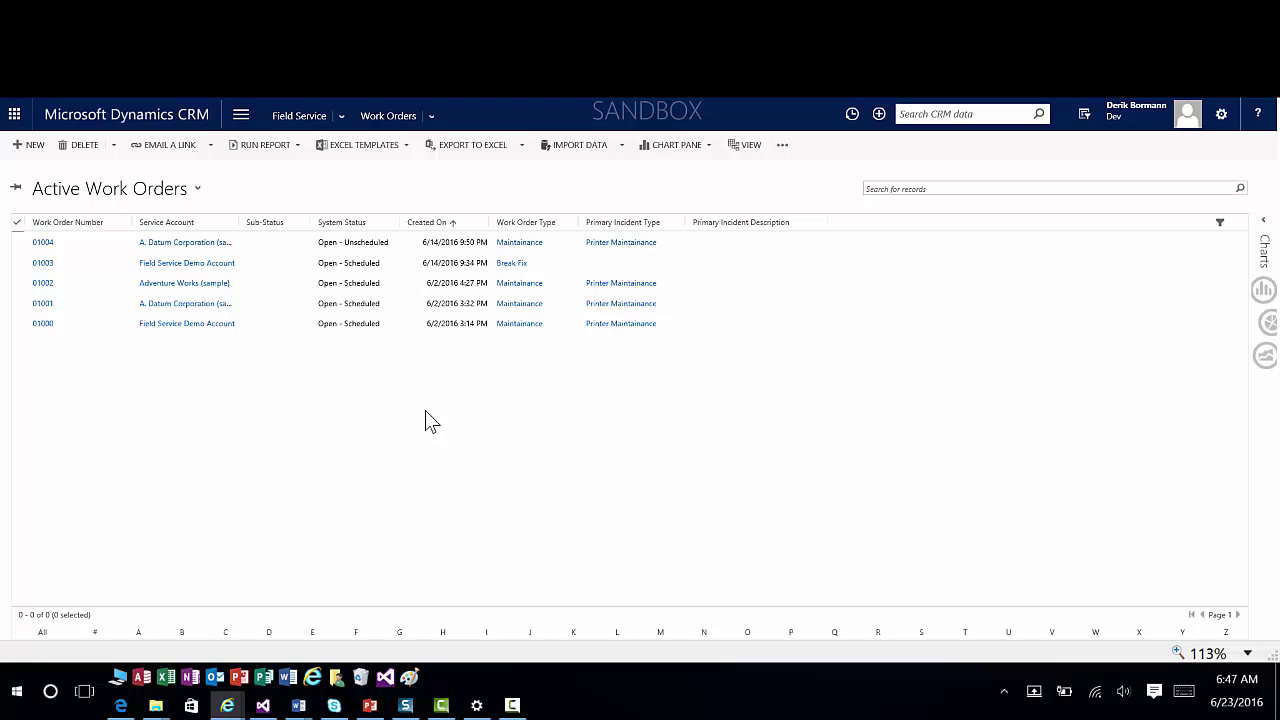
pyautogui.click(34, 148)
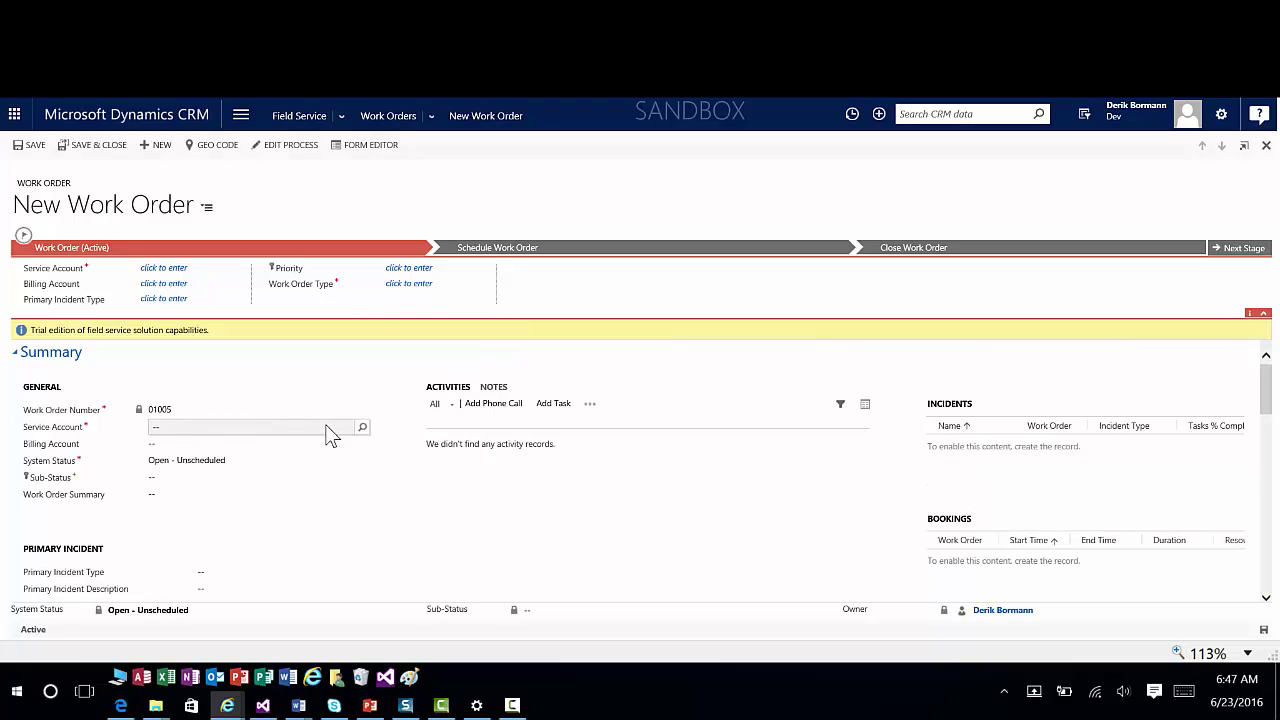
# - Set the work order's service account to Field Service Demo Account and its primary incident type to Sample Item
pyautogui.click(297, 430)
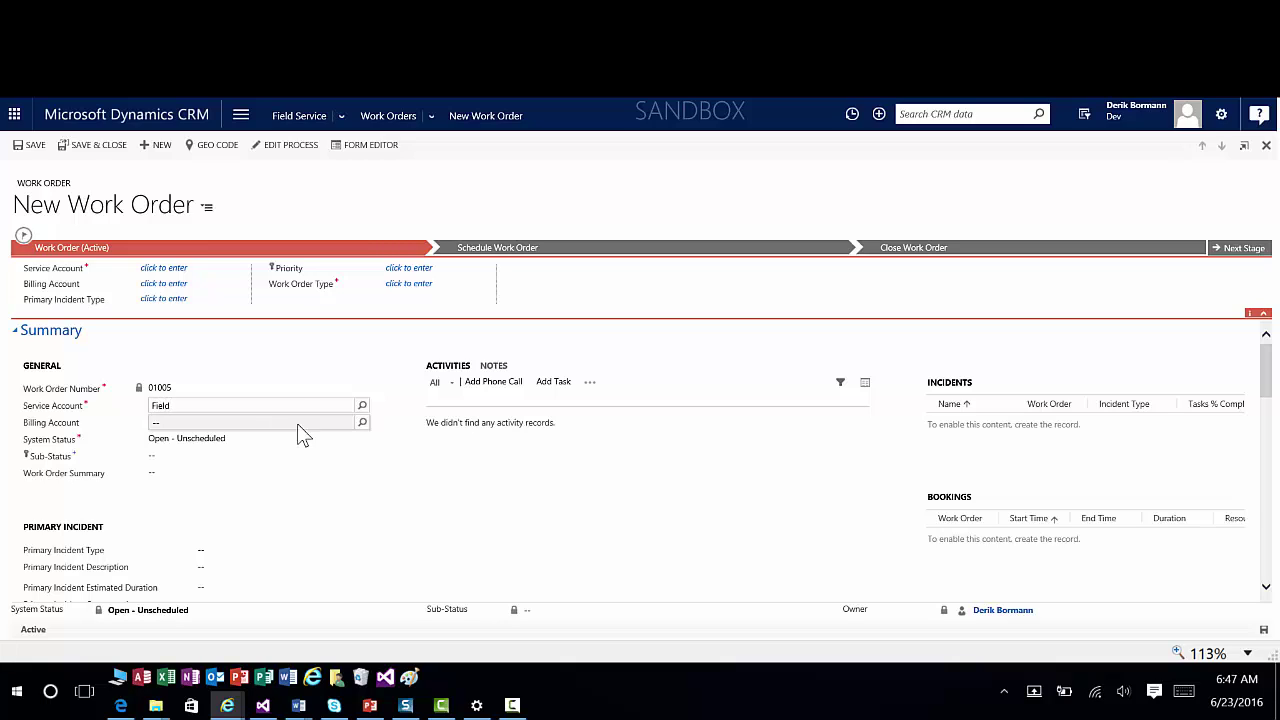
pyautogui.click(362, 405)
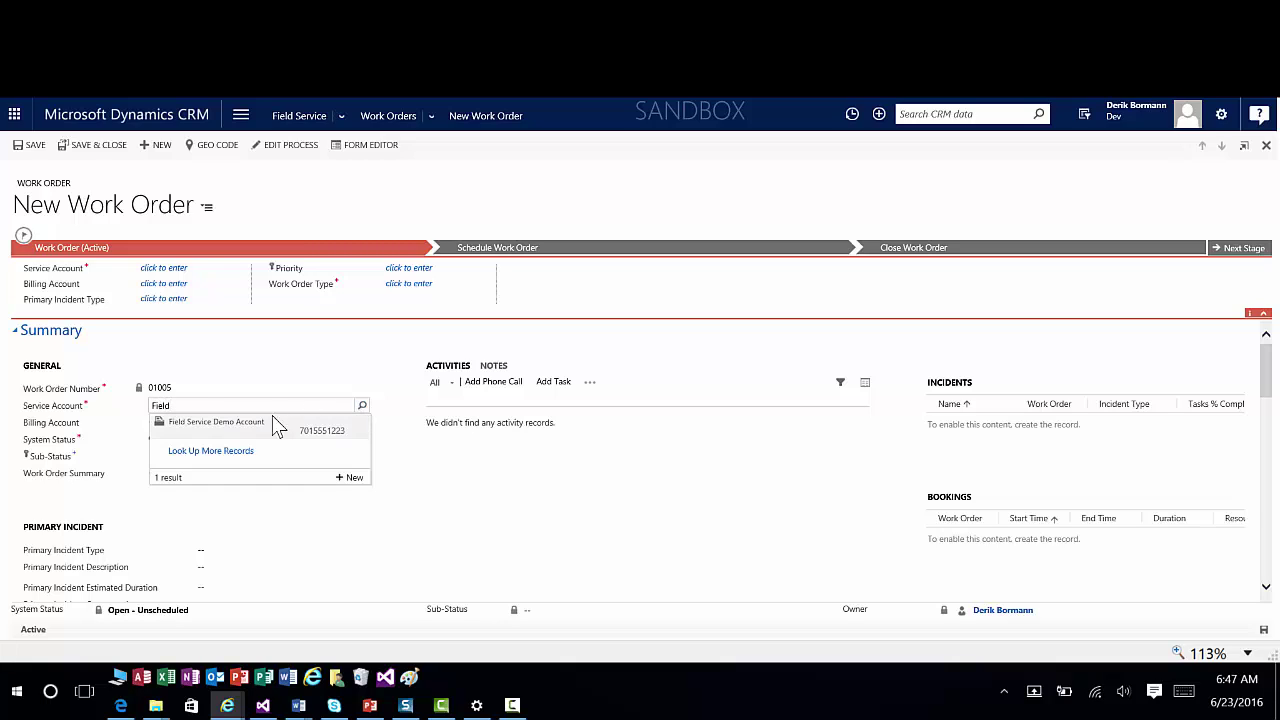
pyautogui.click(228, 428)
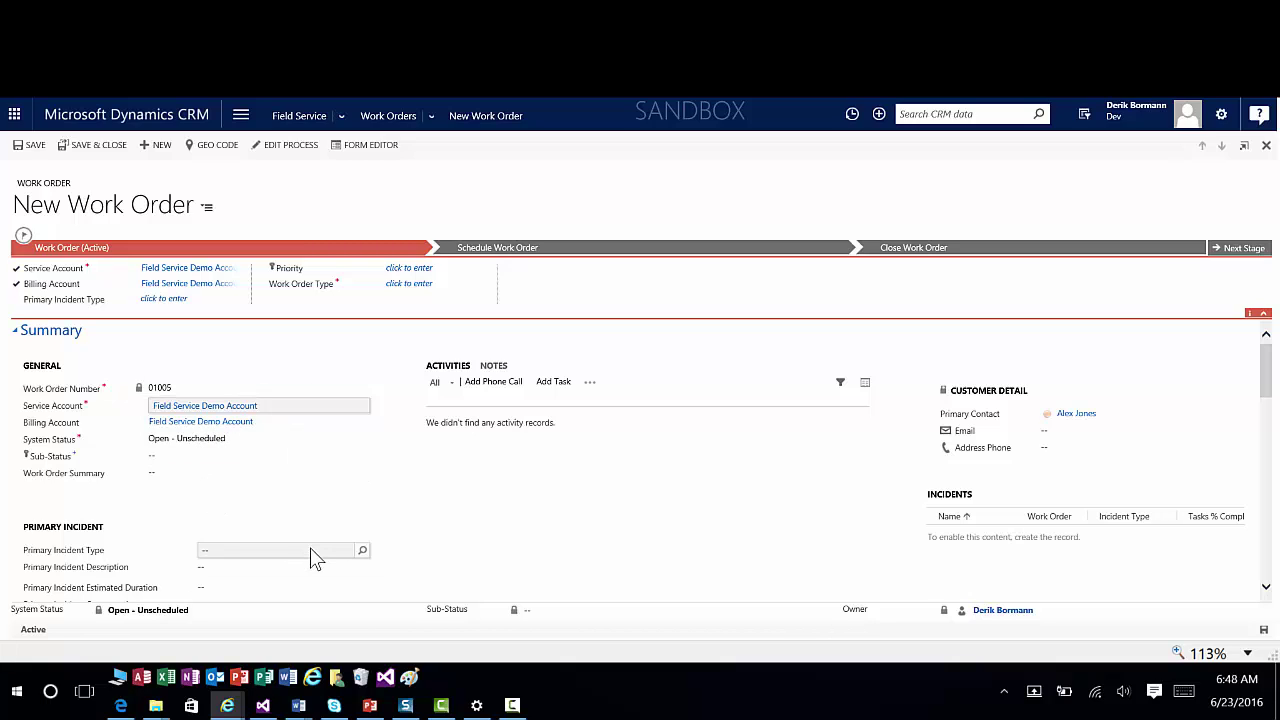
pyautogui.click(318, 552)
pyautogui.click(362, 550)
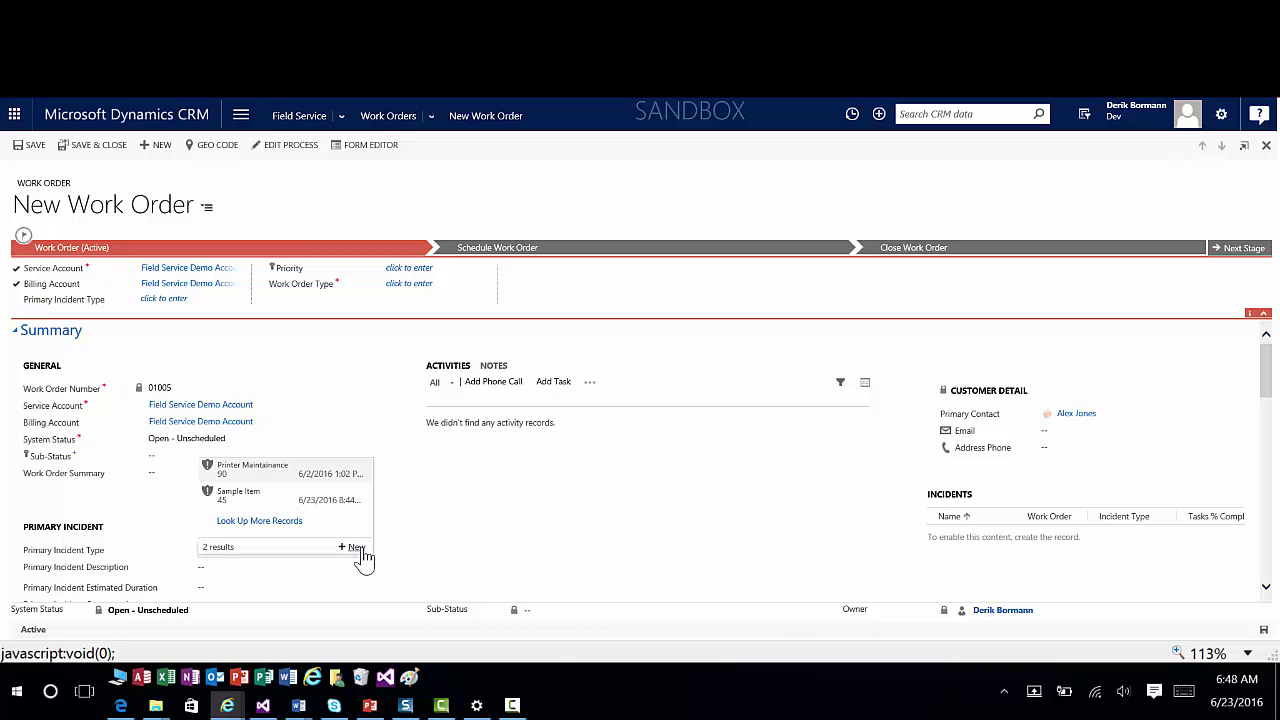
pyautogui.click(255, 498)
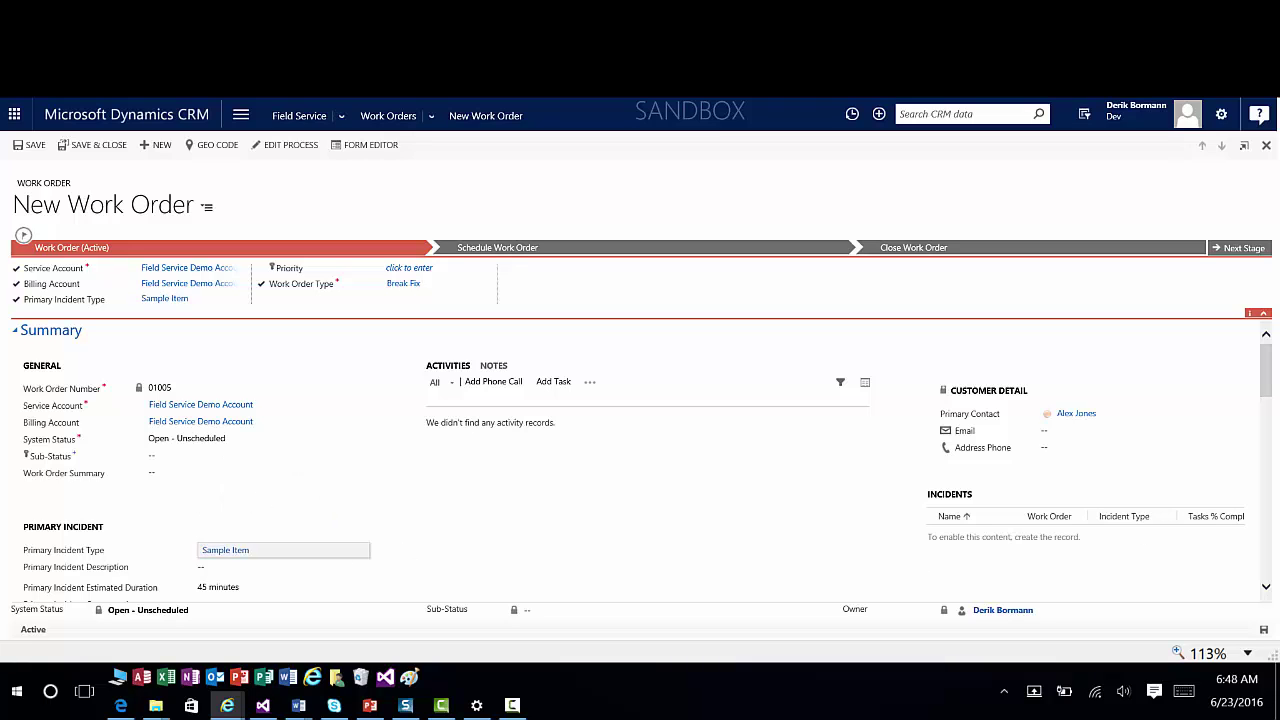
# - Set the sales tax code to Standard Service Agreement in the work order's settings, and save the work order
pyautogui.moveTo(1263, 363); pyautogui.dragTo(914, 449)
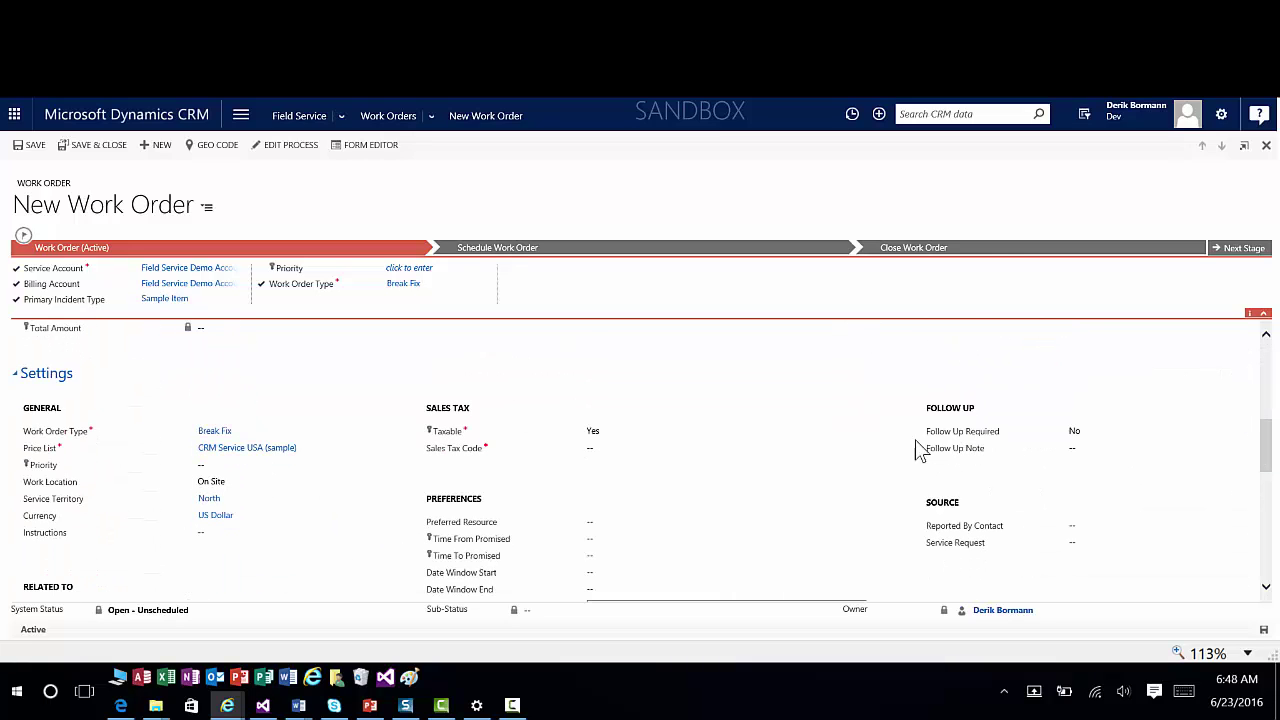
pyautogui.click(688, 455)
pyautogui.click(862, 449)
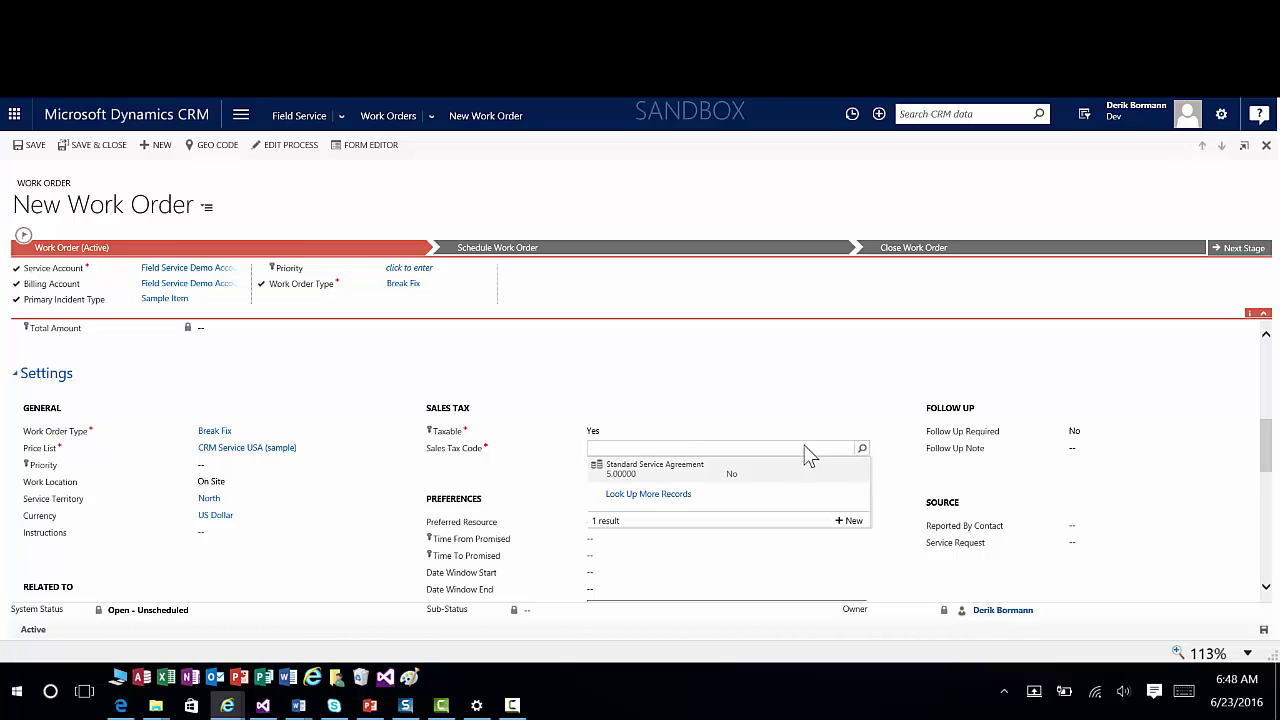
pyautogui.click(737, 470)
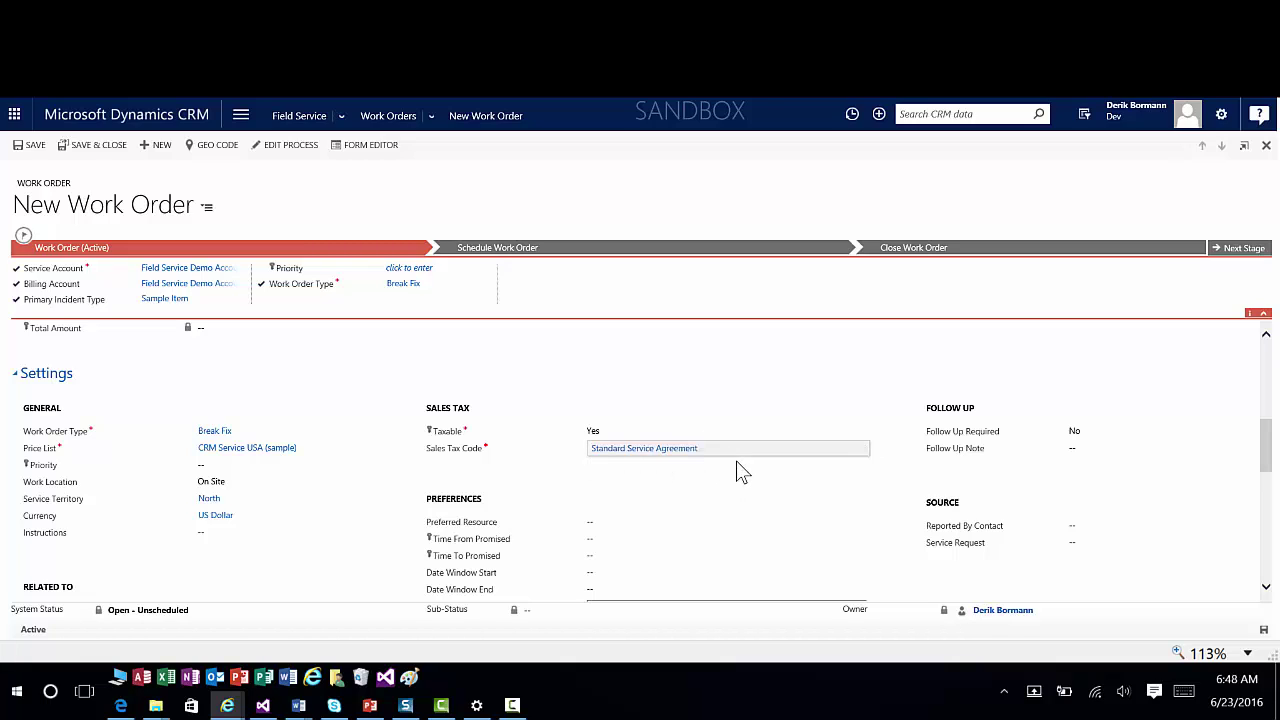
pyautogui.click(16, 148)
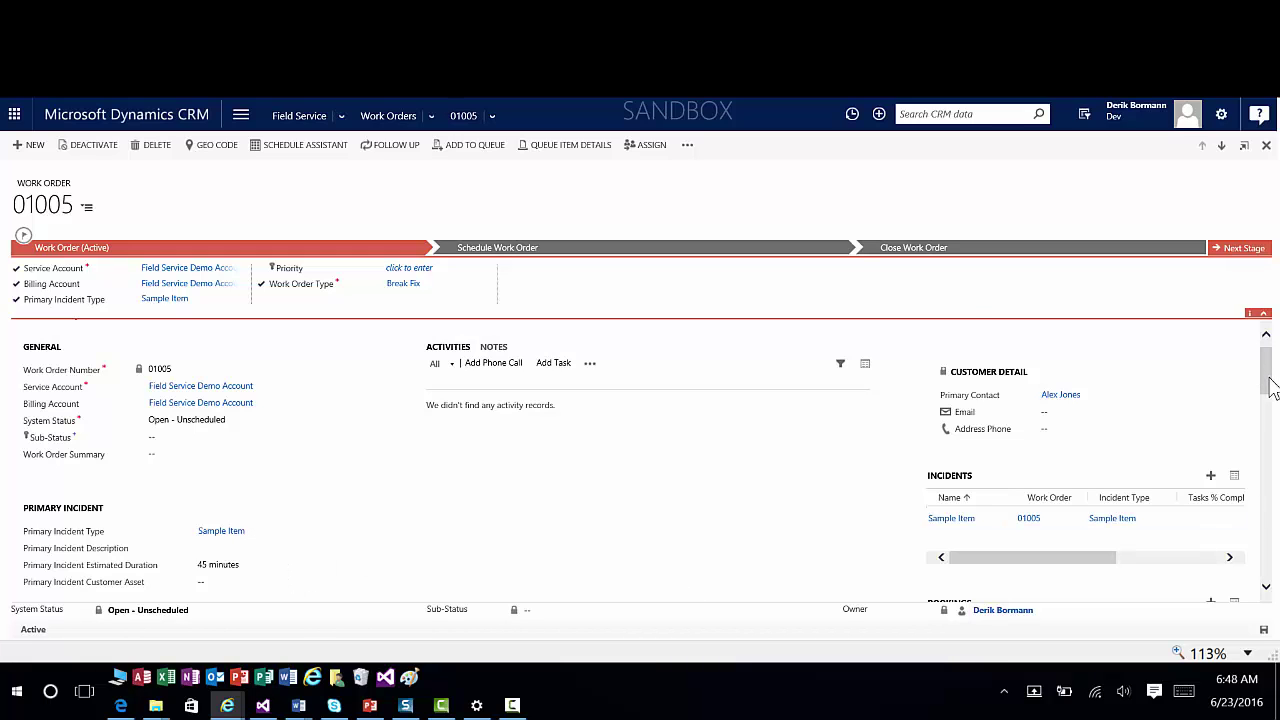
# - Examine the service tasks of the saved work order
pyautogui.moveTo(1272, 388); pyautogui.dragTo(1268, 513)
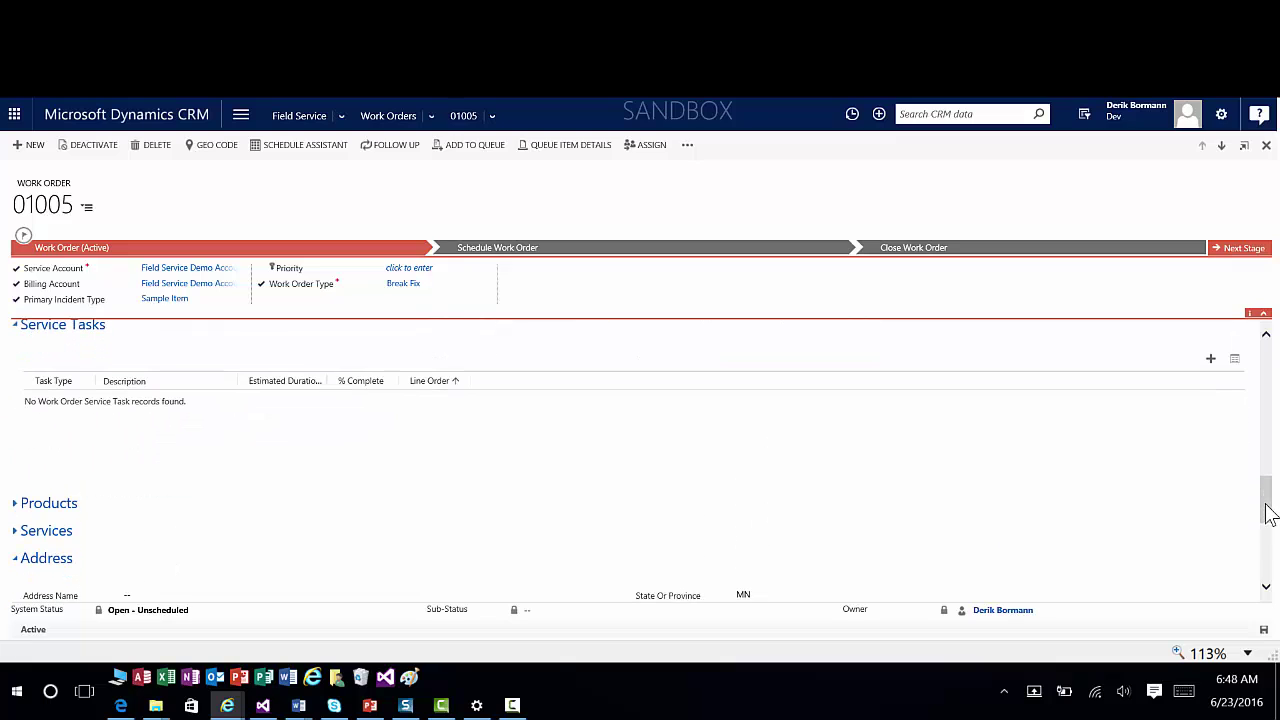